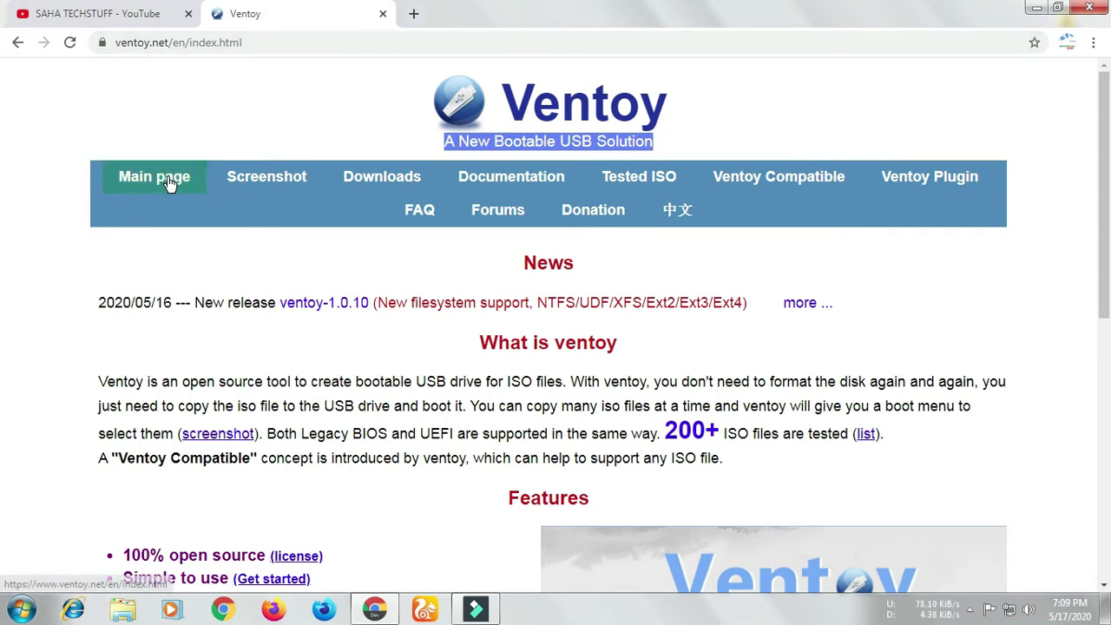
Download ventoy-1.0.10-windows.zip from the GitHub releases page linked in the Ventoy site's download notes.
left_click(388, 184)
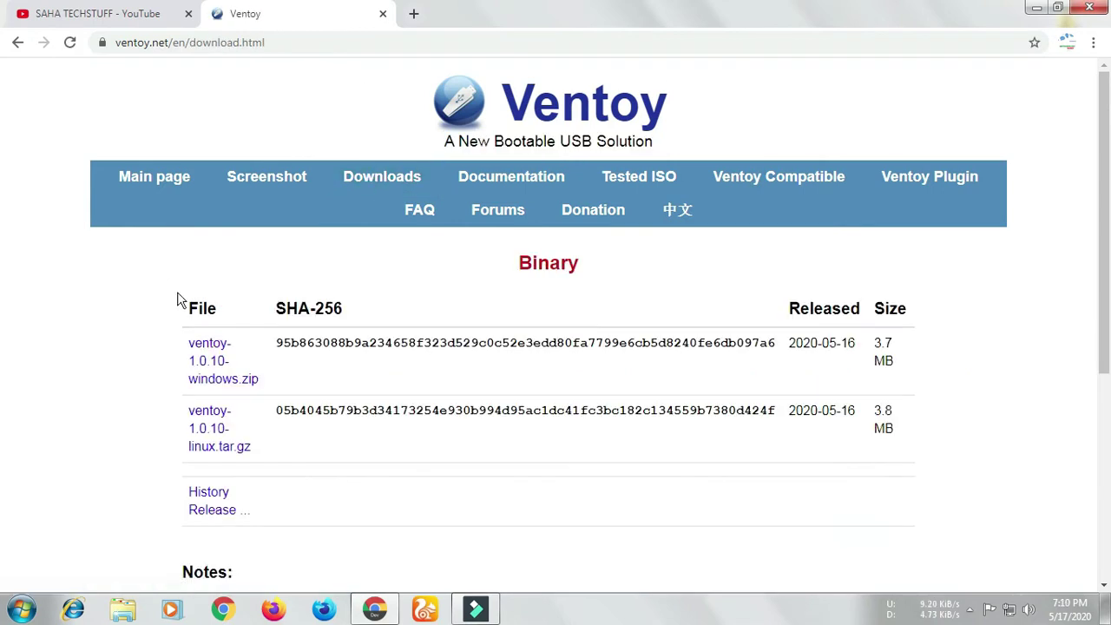
scroll(825, 408, "down", 2)
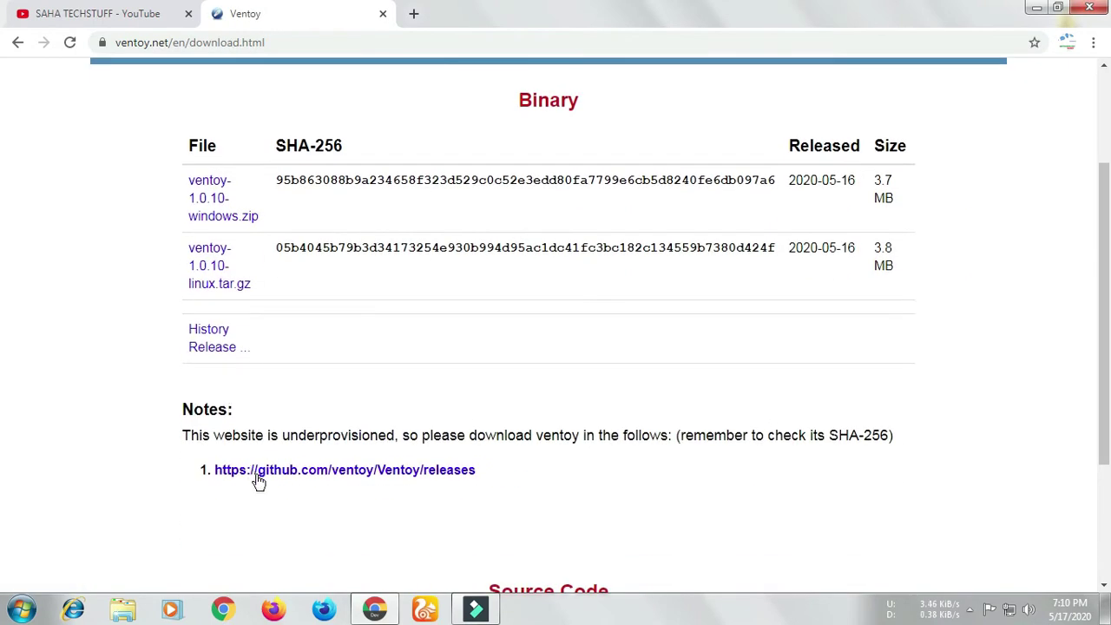
left_click(409, 470)
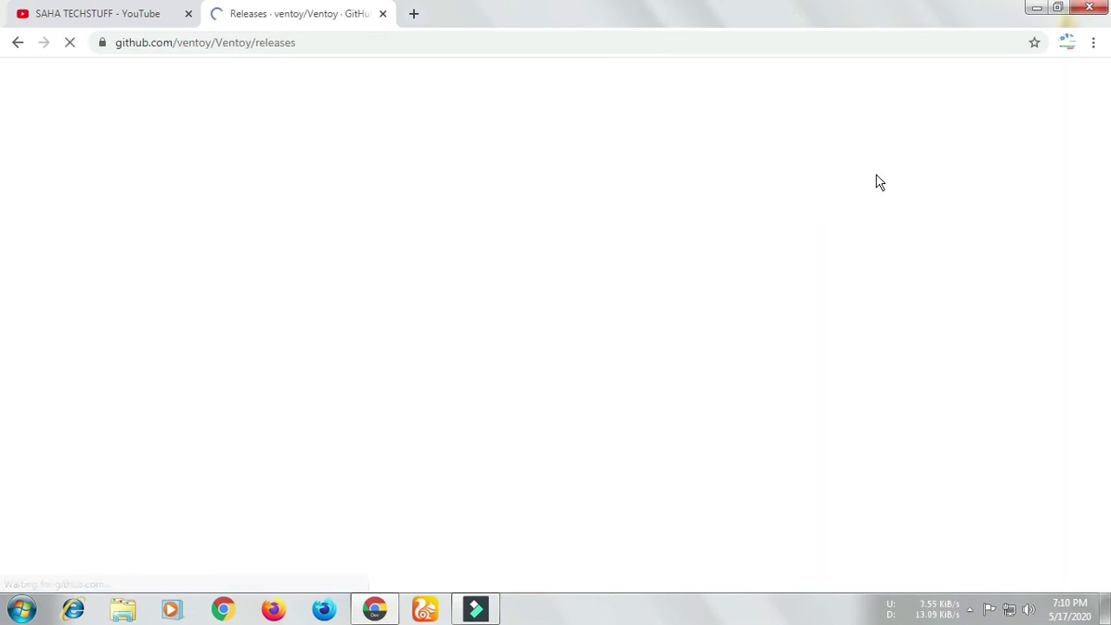
scroll(339, 414, "down", 3)
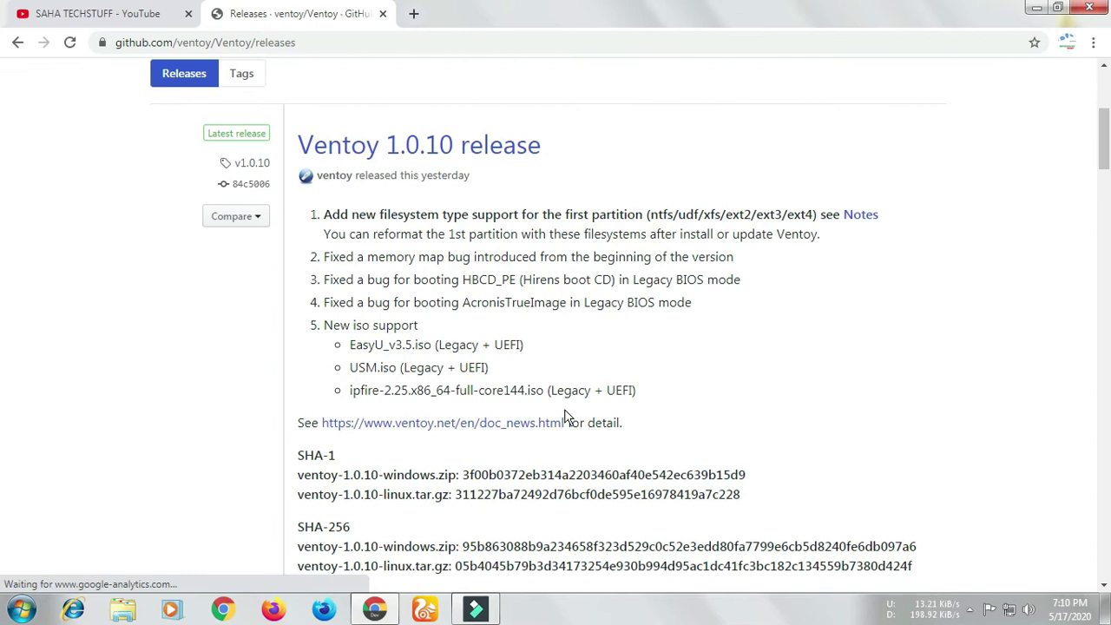
scroll(526, 352, "up", 2)
scroll(588, 371, "down", 5)
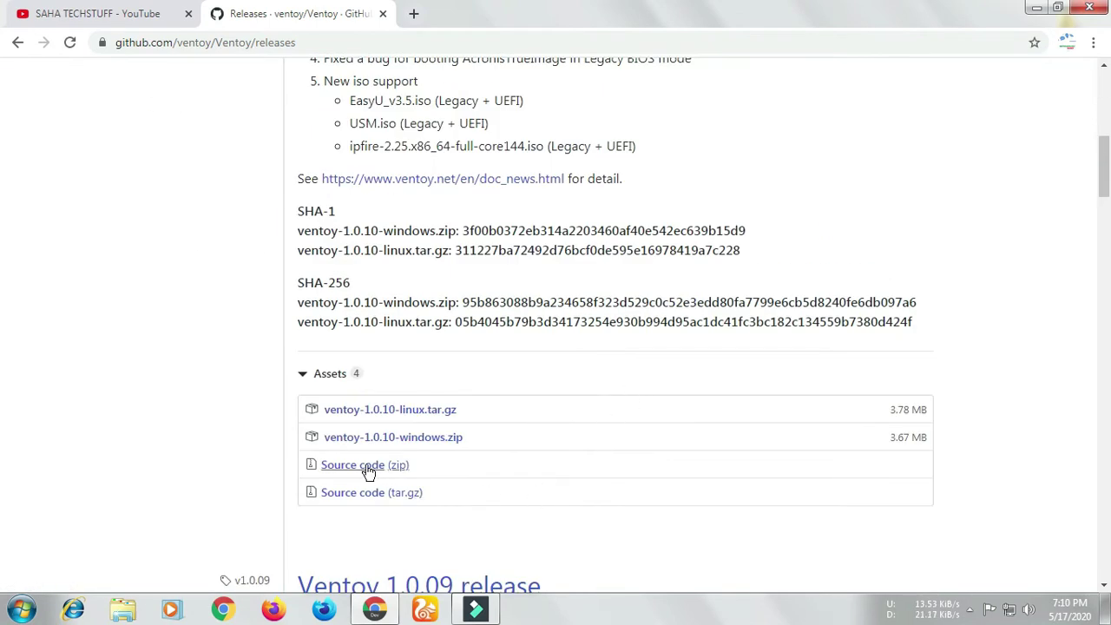
left_click(419, 445)
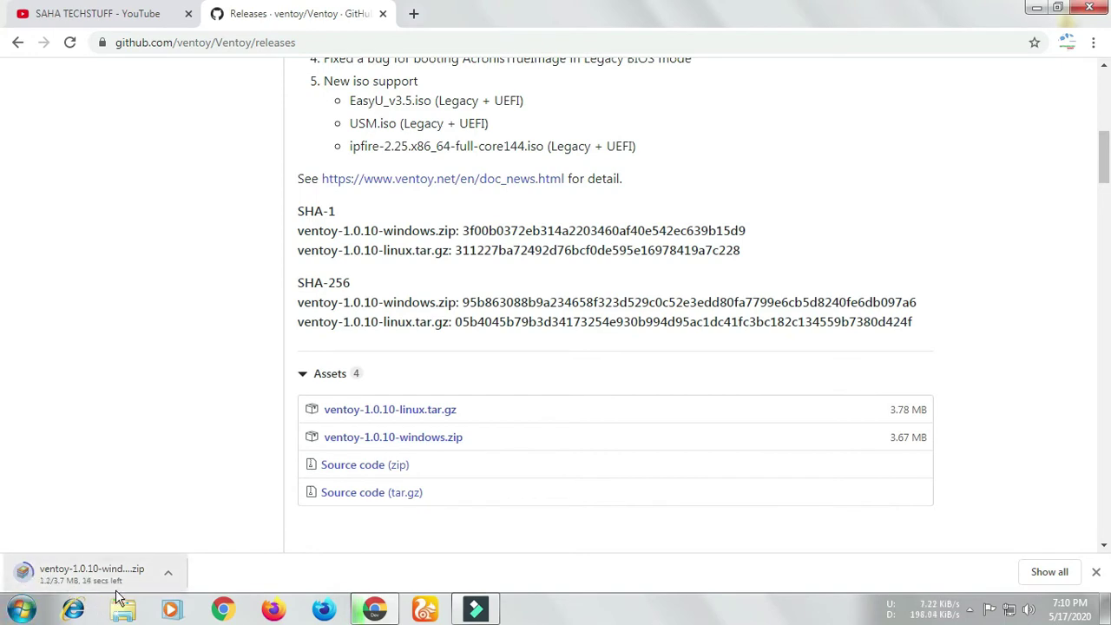
Copy the downloaded ventoy-1.0.10-windows archive from its download folder to the desktop, replacing the existing copy.
left_click(1060, 573)
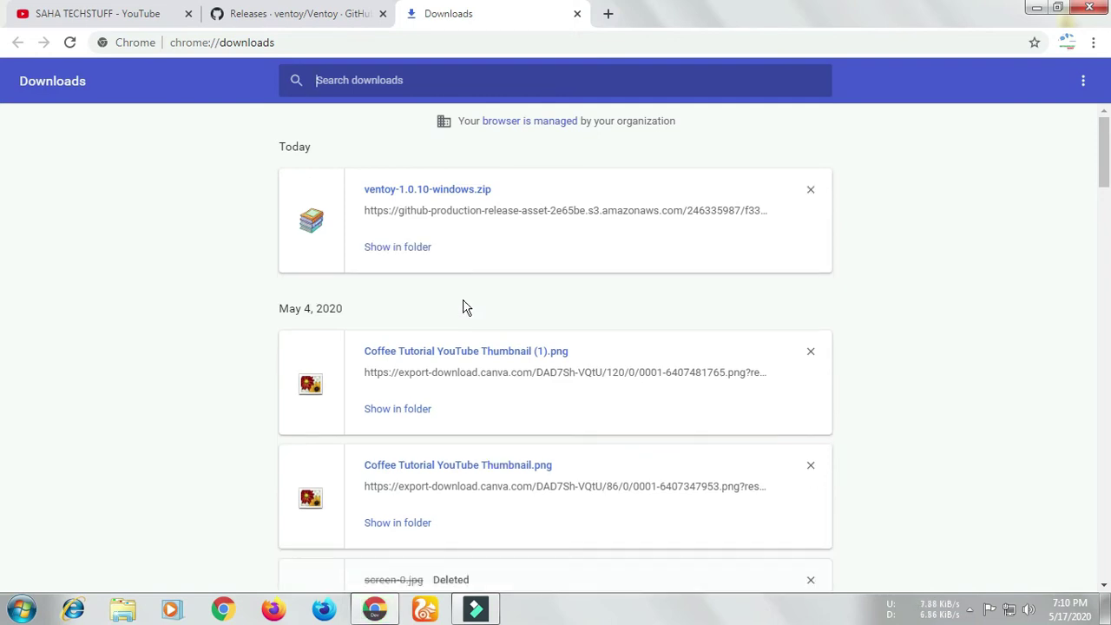
left_click(398, 247)
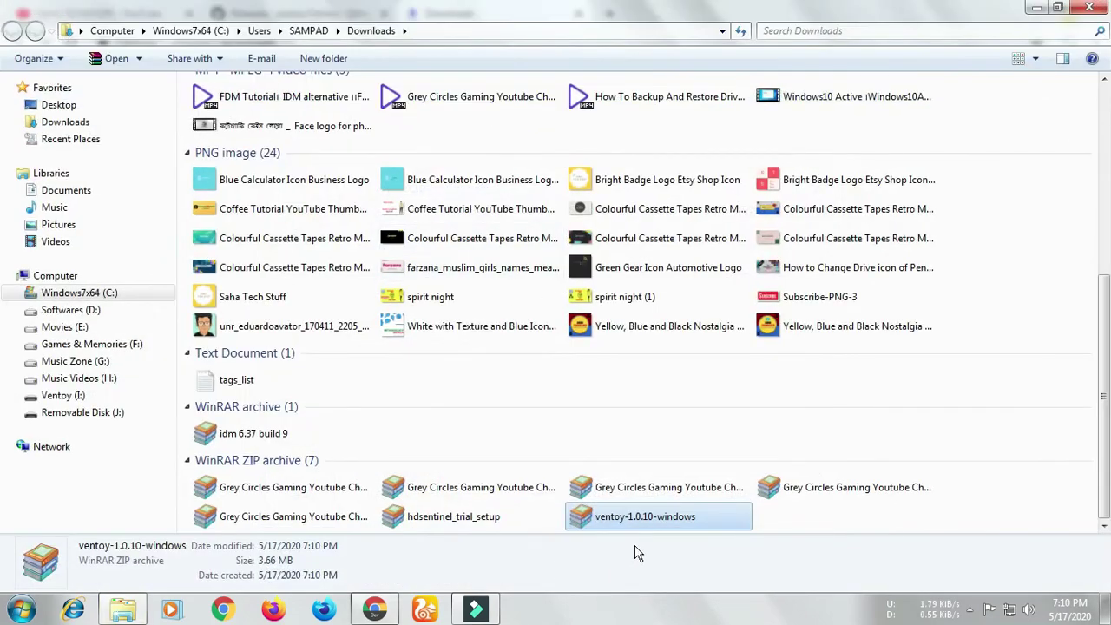
right_click(652, 518)
left_click(688, 422)
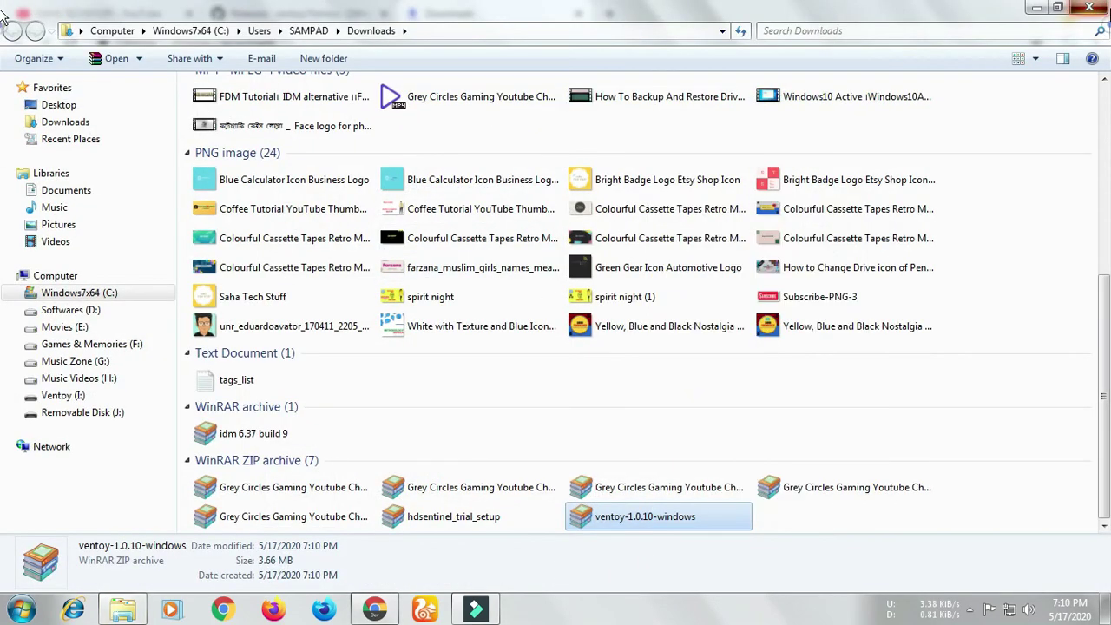
left_click(1090, 7)
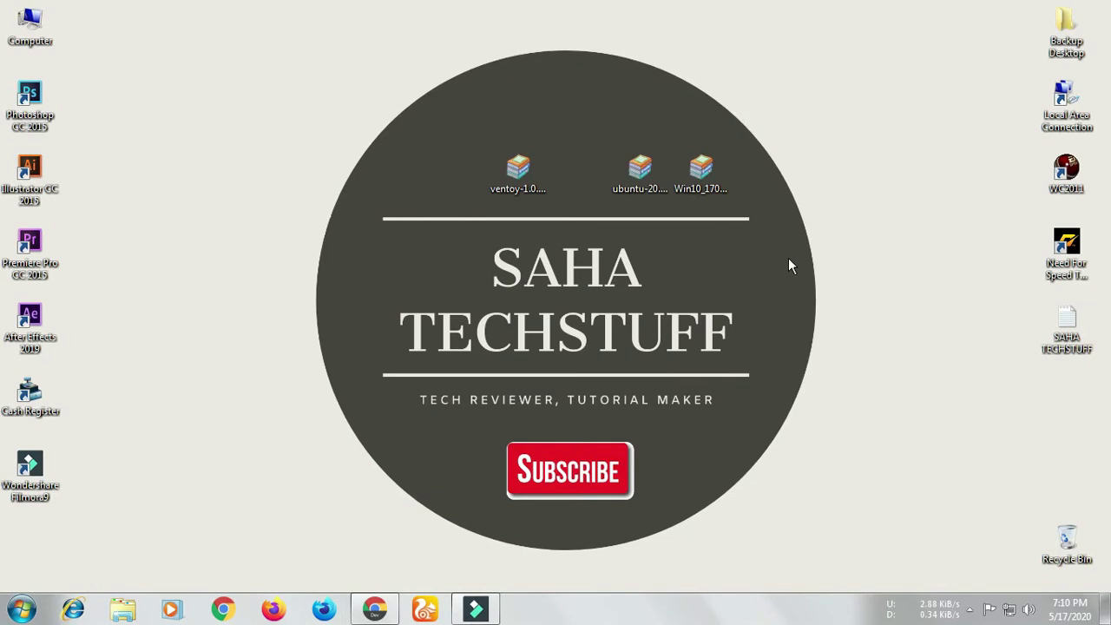
right_click(788, 258)
left_click(829, 329)
left_click(580, 235)
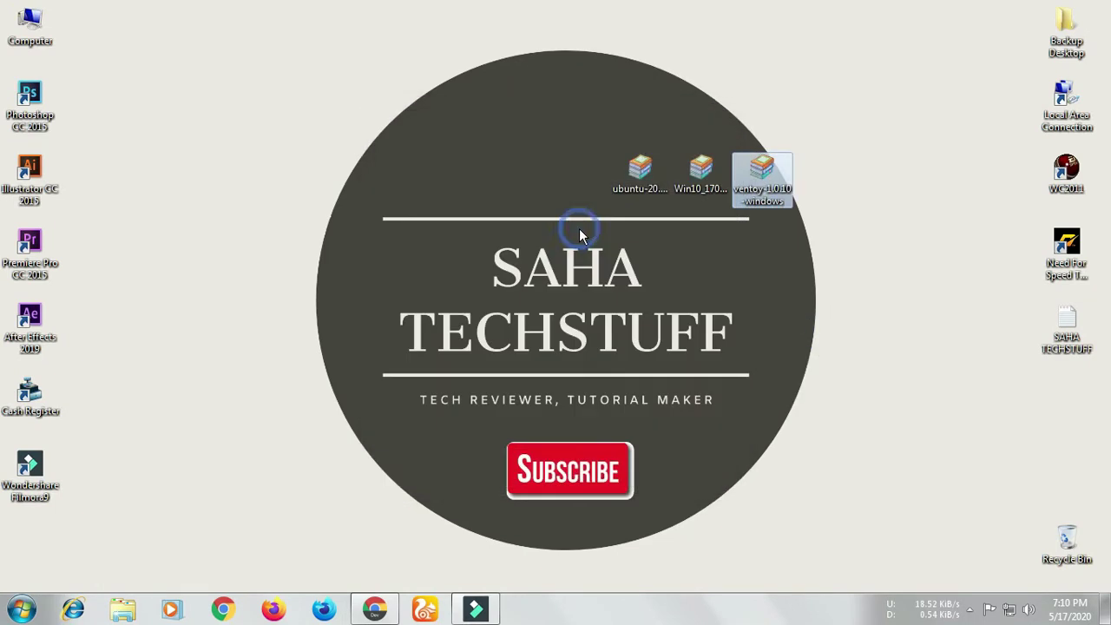
Move the ventoy-1.0.10-windows archive to the left of the other desktop archives and extract it directly onto the desktop.
left_click_drag(762, 174, 516, 168)
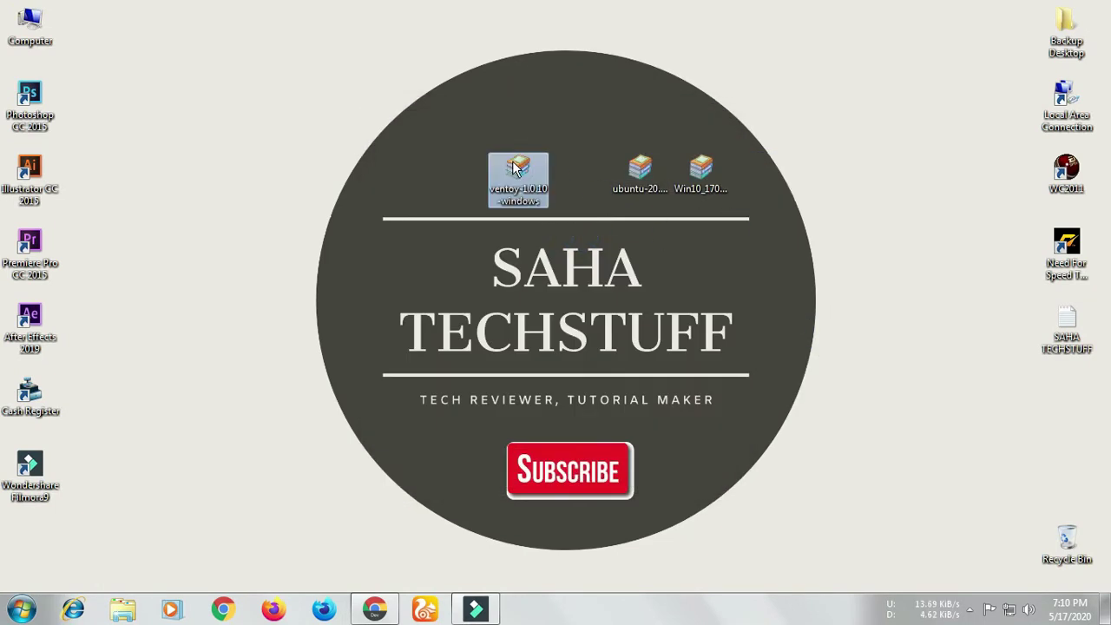
right_click(516, 169)
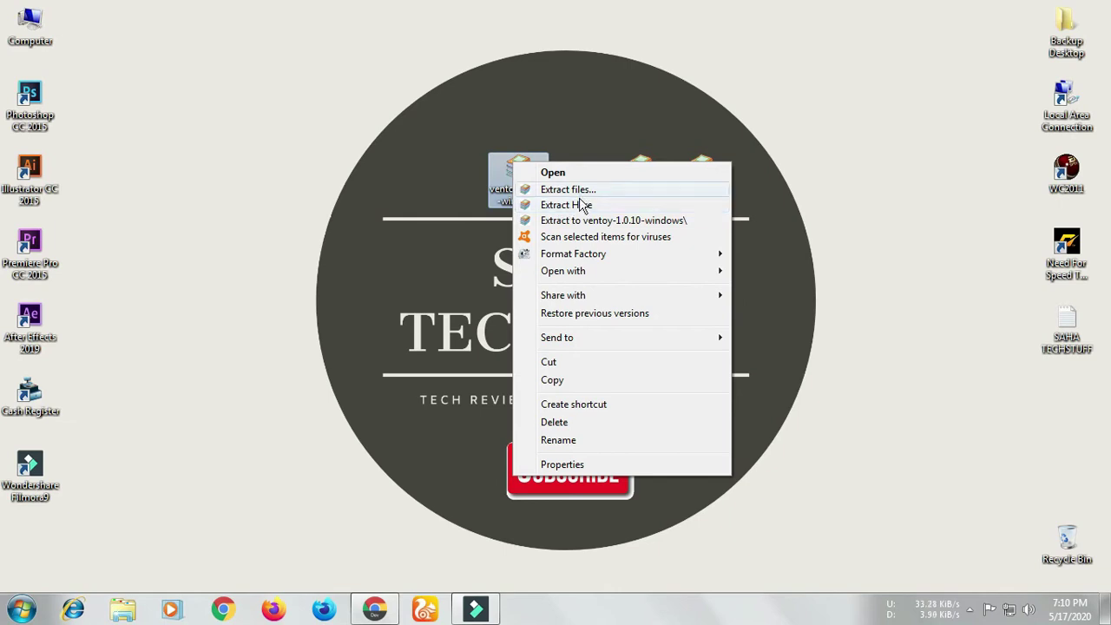
left_click(579, 208)
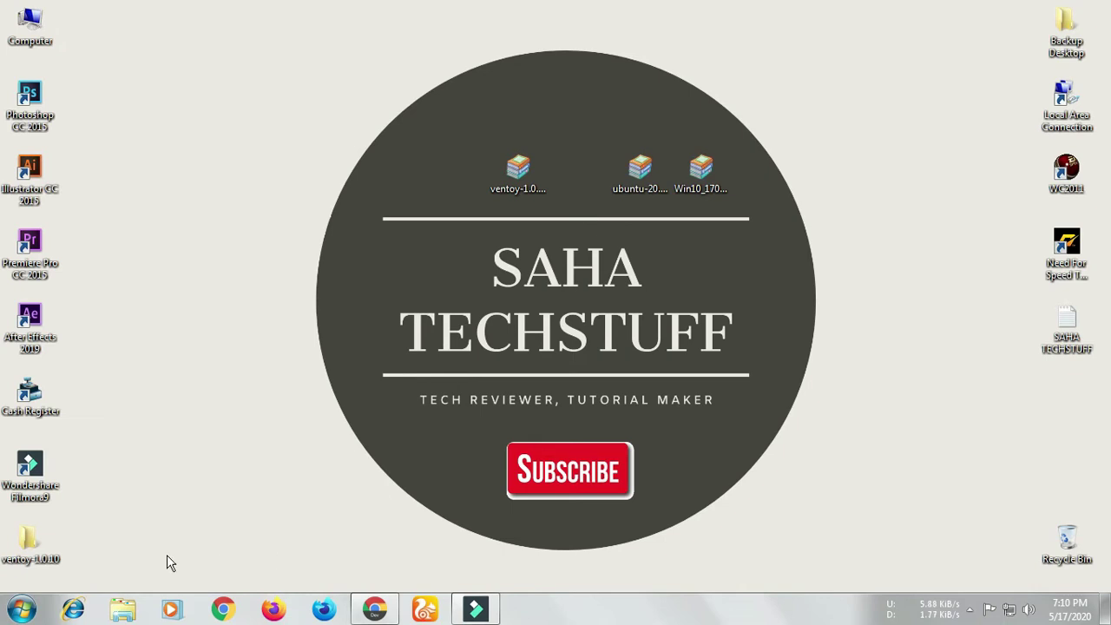
Launch Ventoy2Disk from the extracted ventoy-1.0.10 folder and choose the J: [16GB] USB3.0 FLASH DRIVE as the device.
double_click(30, 542)
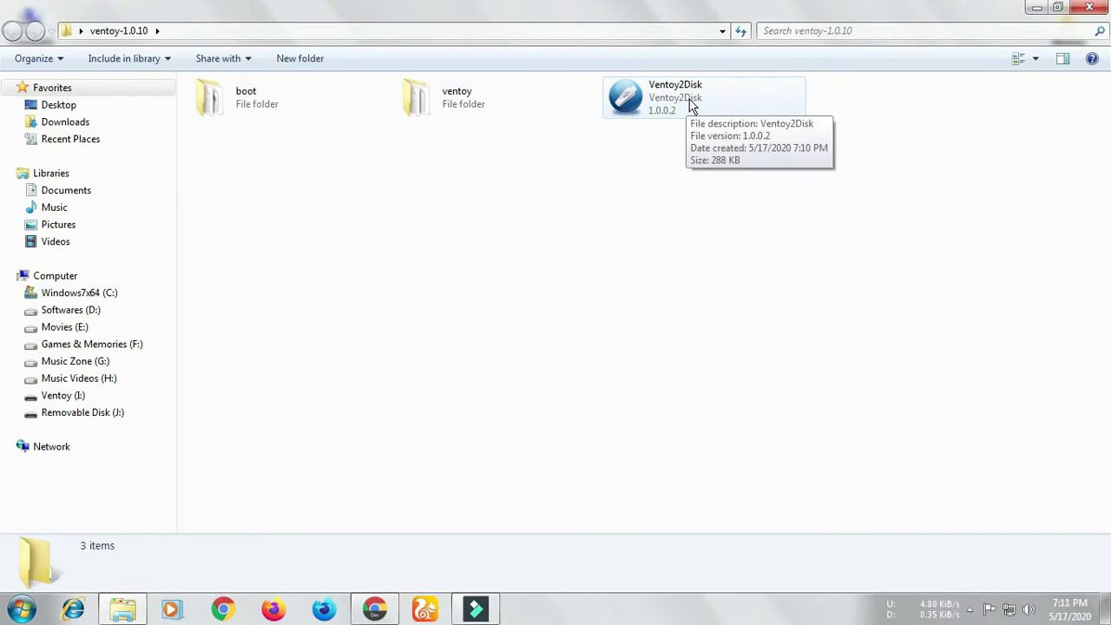
double_click(692, 104)
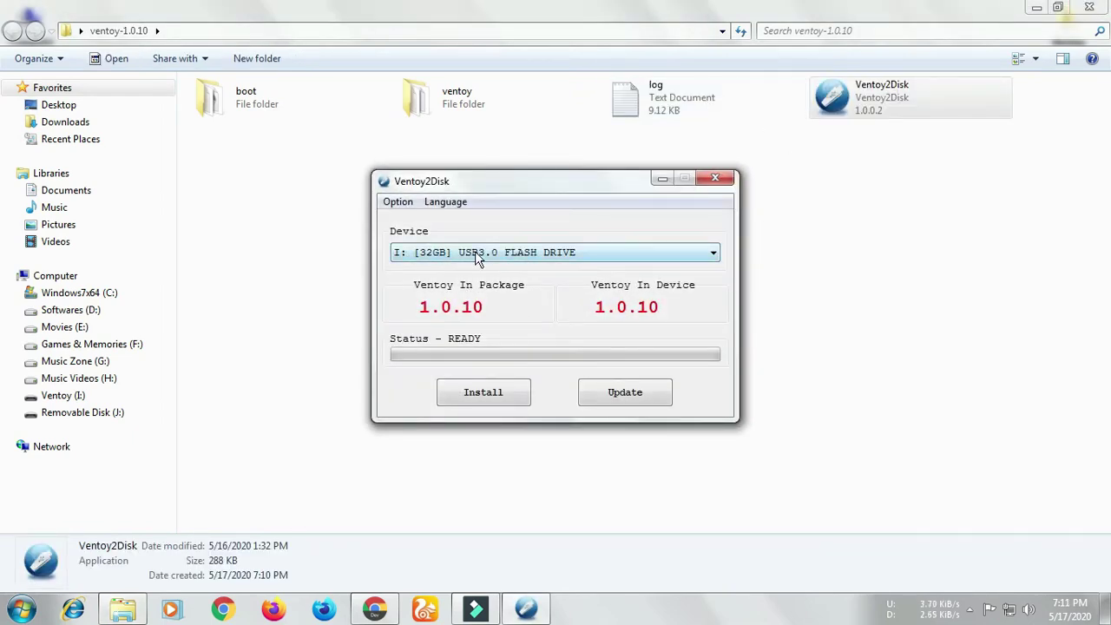
left_click(525, 253)
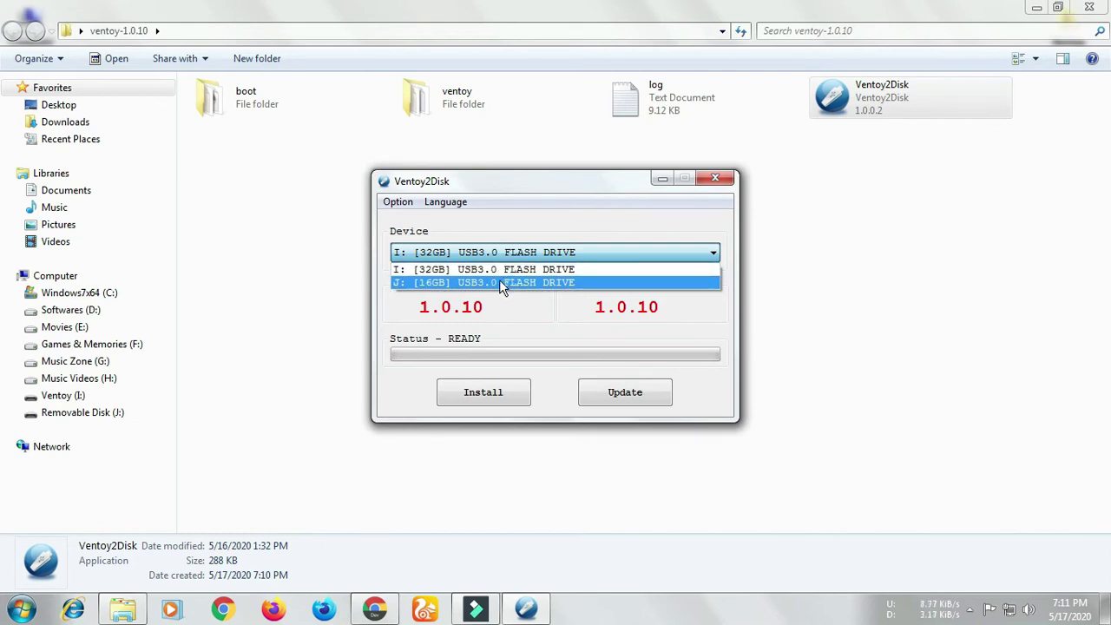
left_click(500, 283)
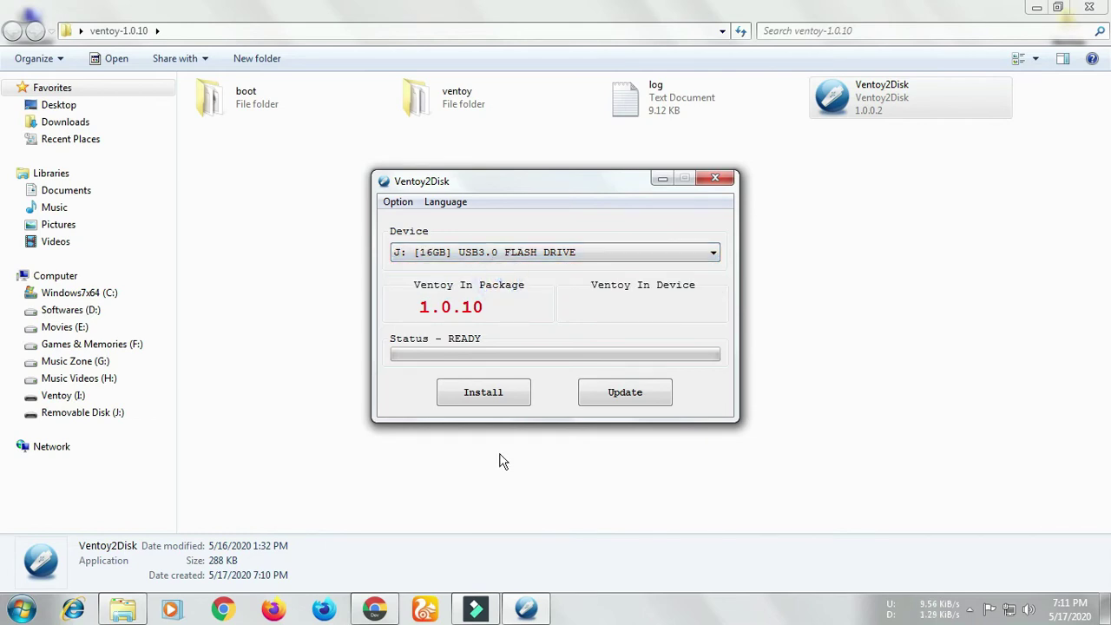
Install Ventoy on the selected flash drive, agreeing to format it, and close the installer, AutoPlay and folder windows.
left_click(502, 404)
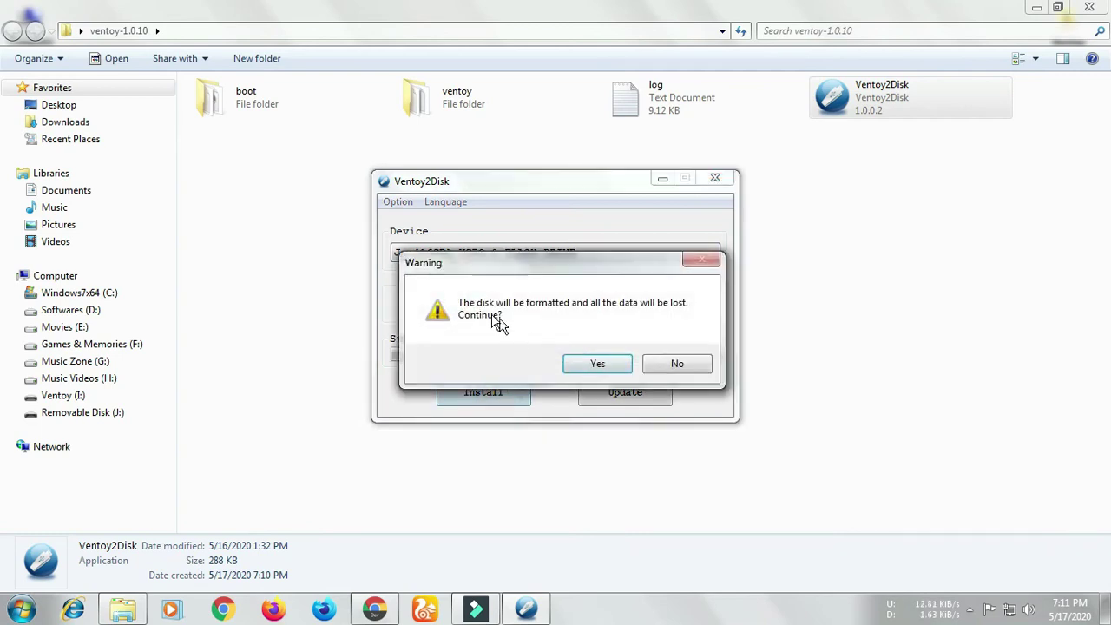
left_click(607, 369)
left_click(598, 364)
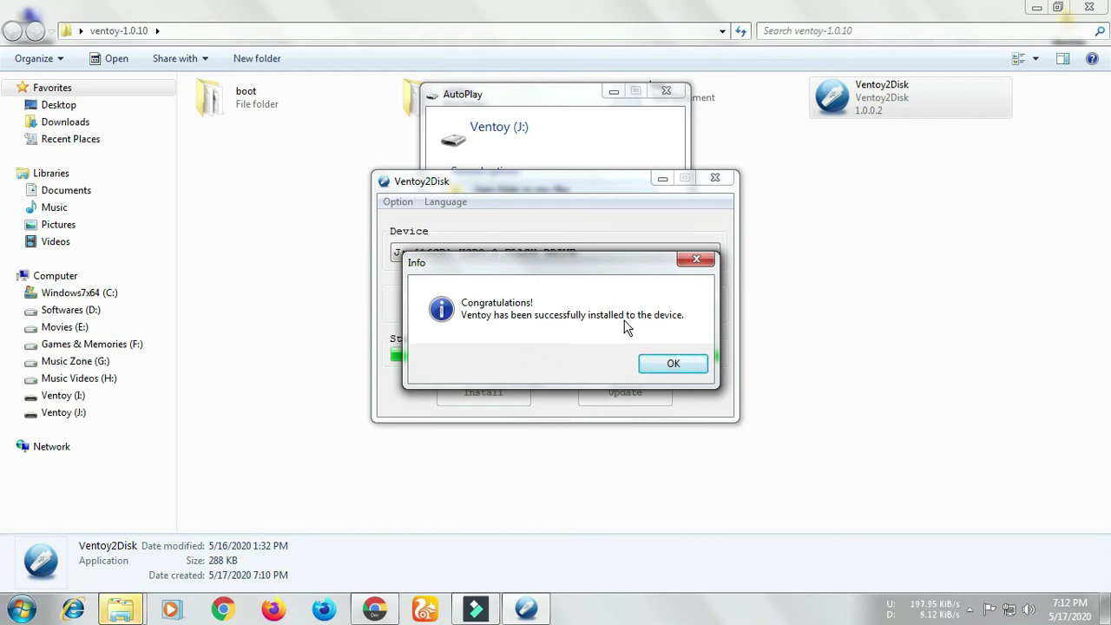
left_click(674, 365)
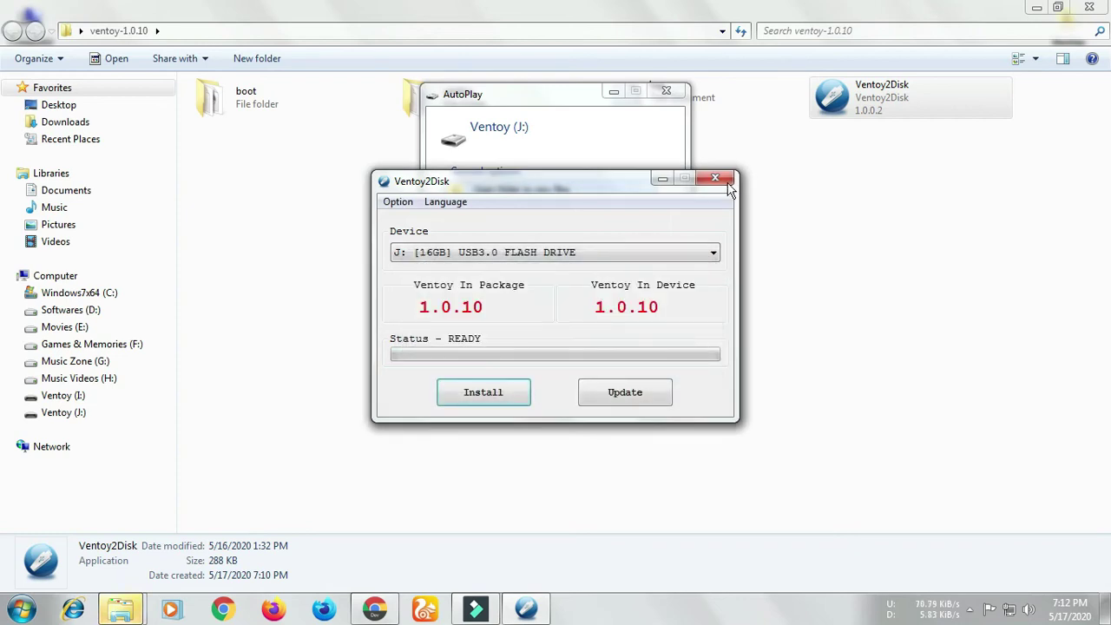
left_click(718, 178)
left_click(668, 92)
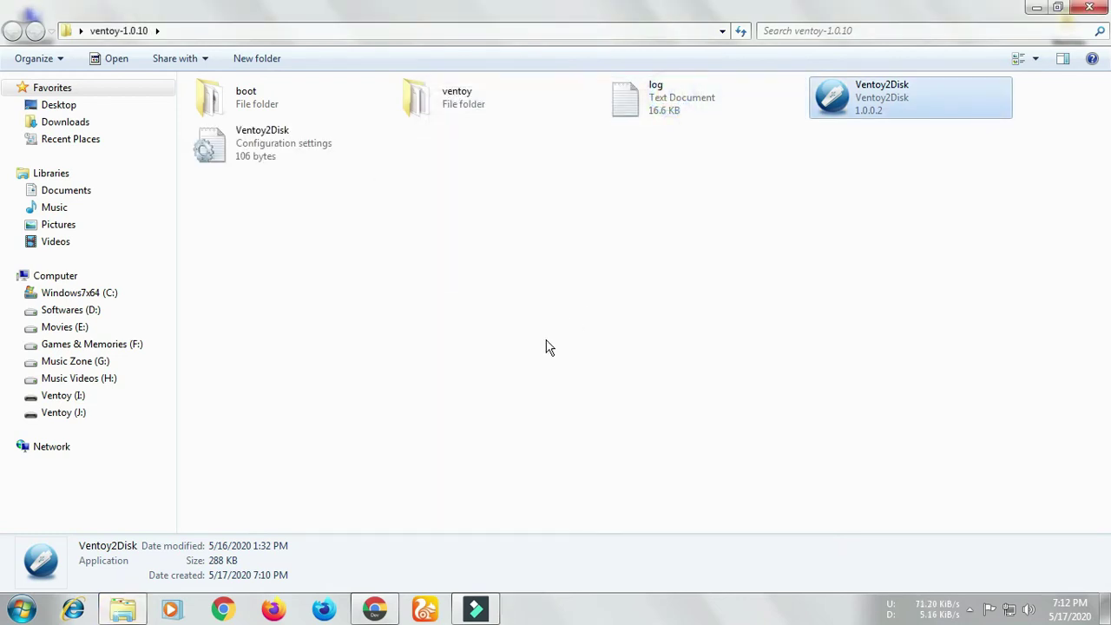
left_click(1090, 7)
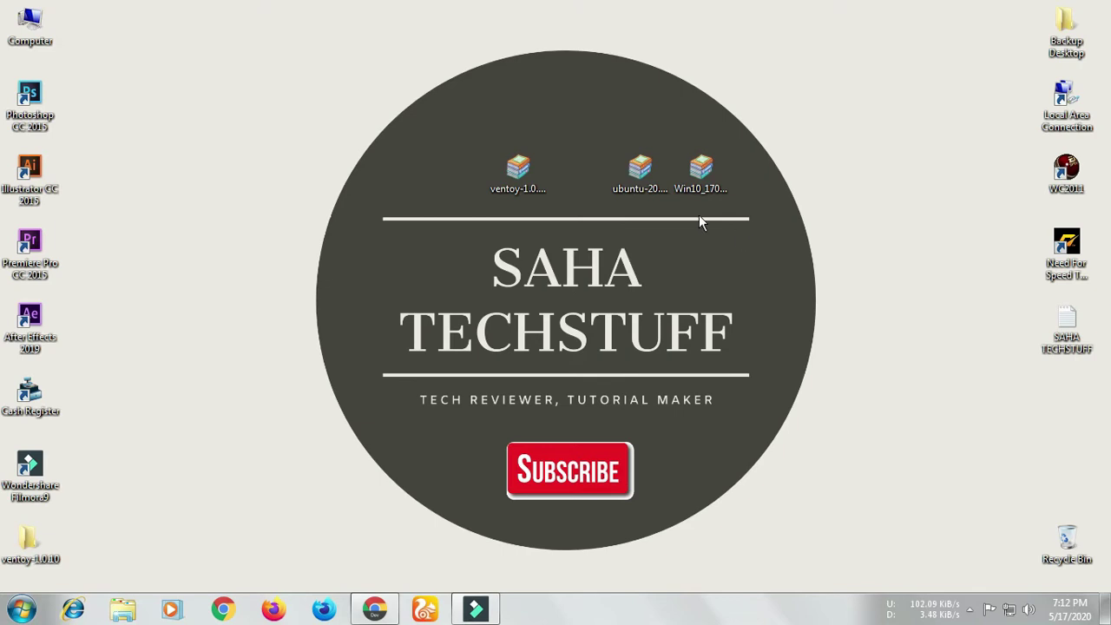
Copy the Win10_1709_English_x64 image from the desktop to the Ventoy (J:) drive, expanding the copy progress details.
right_click(710, 171)
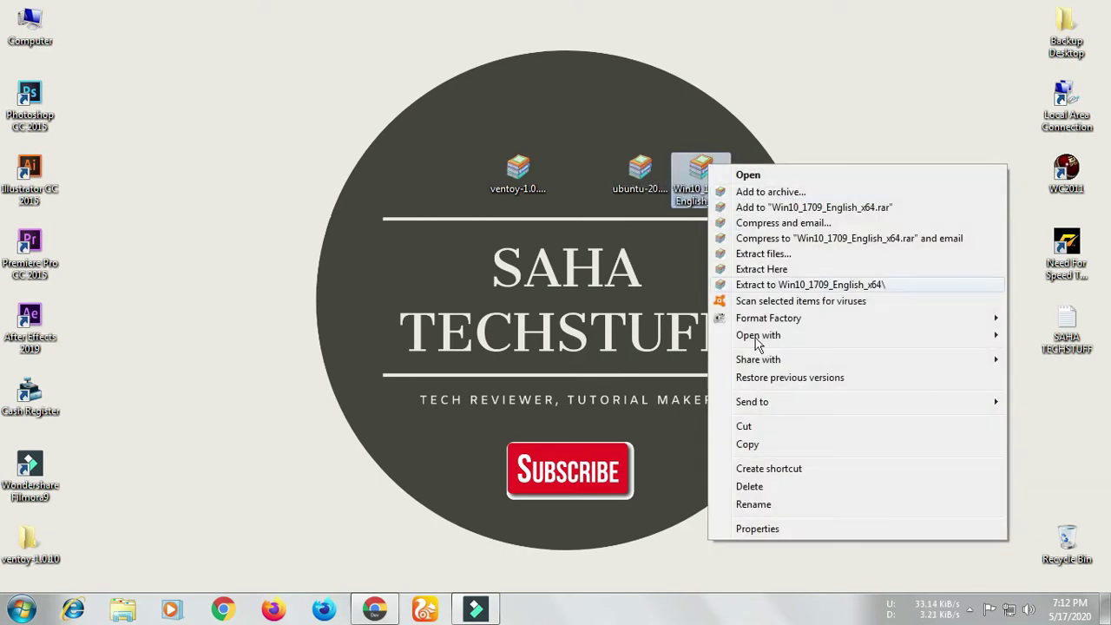
left_click(771, 445)
double_click(30, 24)
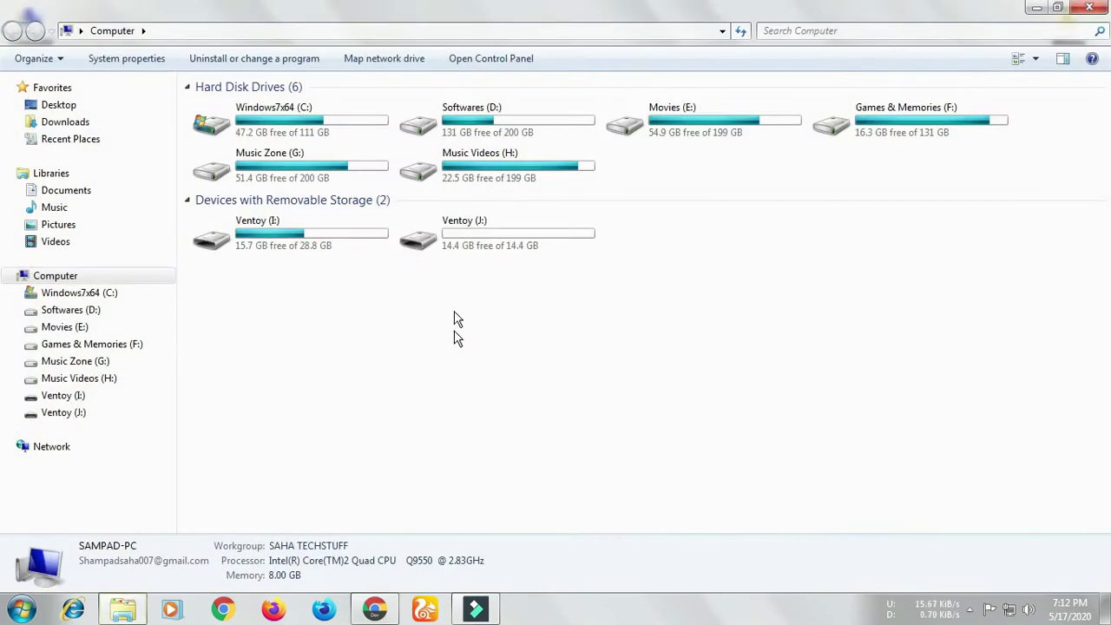
double_click(484, 261)
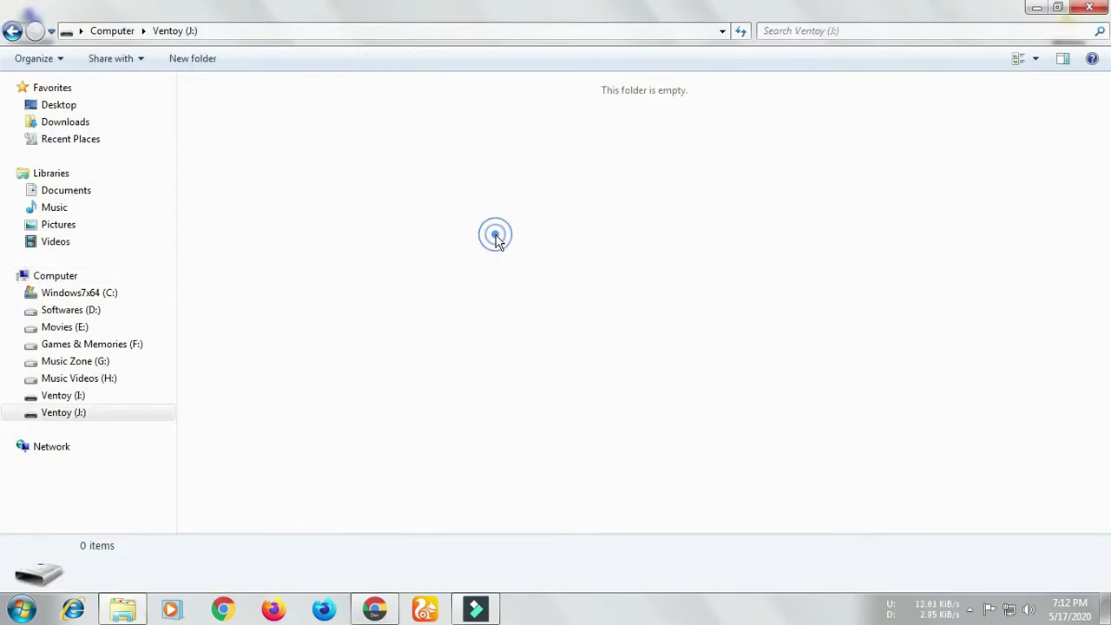
right_click(354, 178)
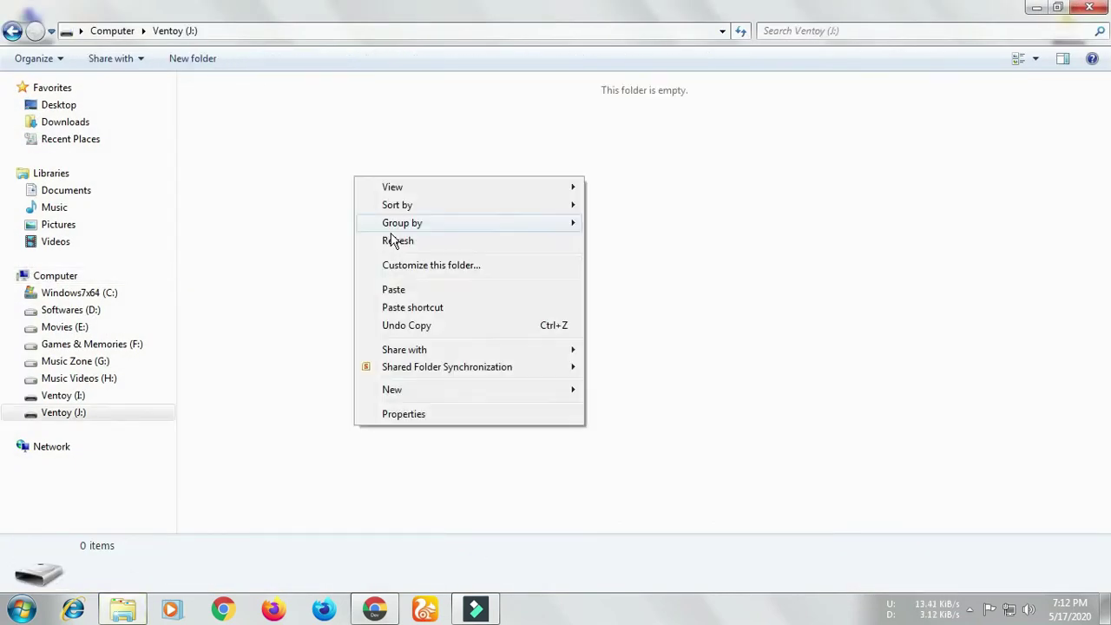
left_click(405, 292)
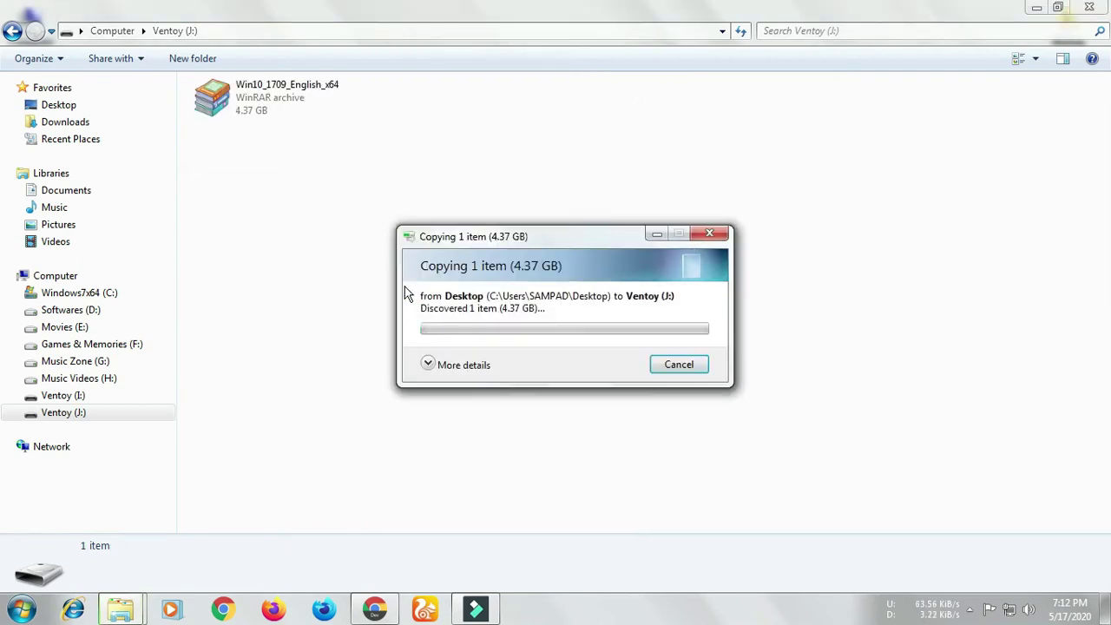
left_click(451, 366)
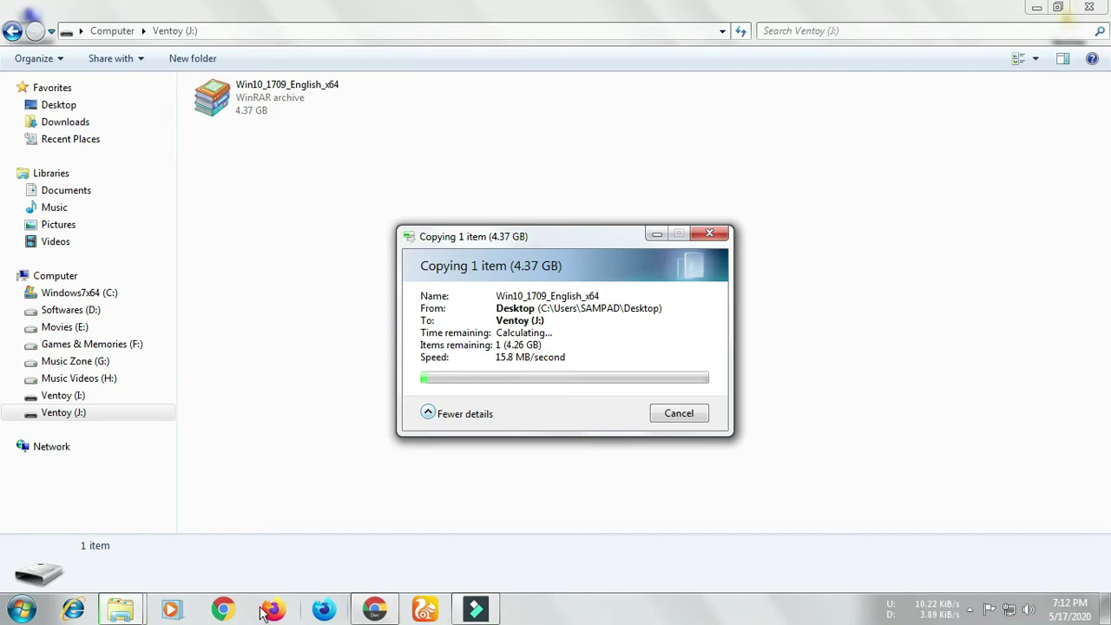
Switch to Chrome, close the downloads page, return to the Ventoy site and examine its list of tested ISO files.
left_click(374, 609)
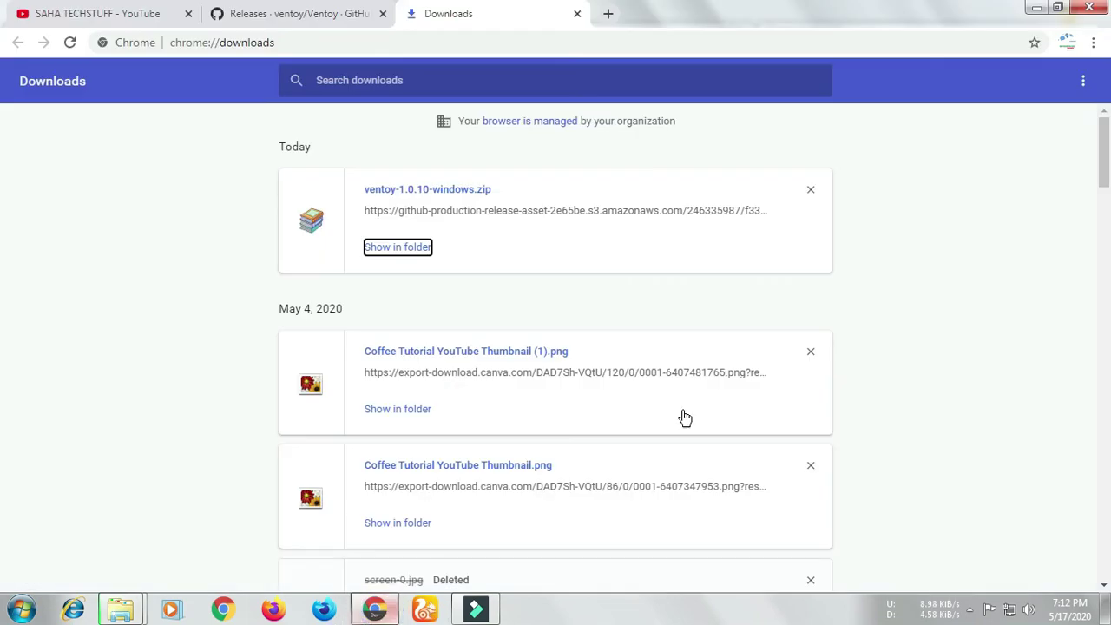
left_click(577, 14)
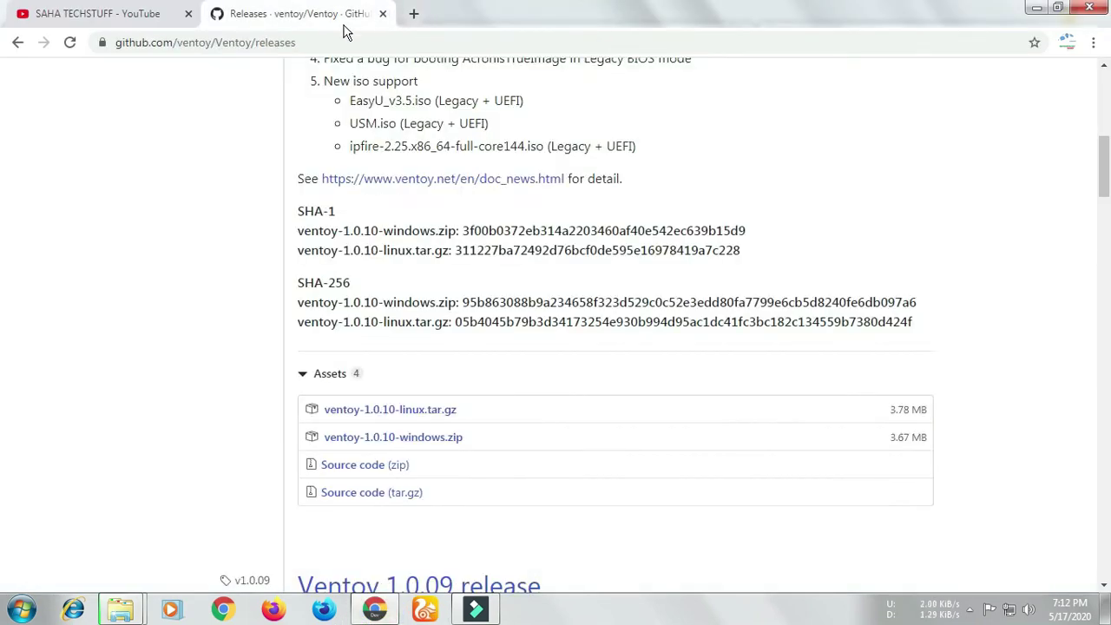
left_click(15, 43)
scroll(191, 330, "up", 2)
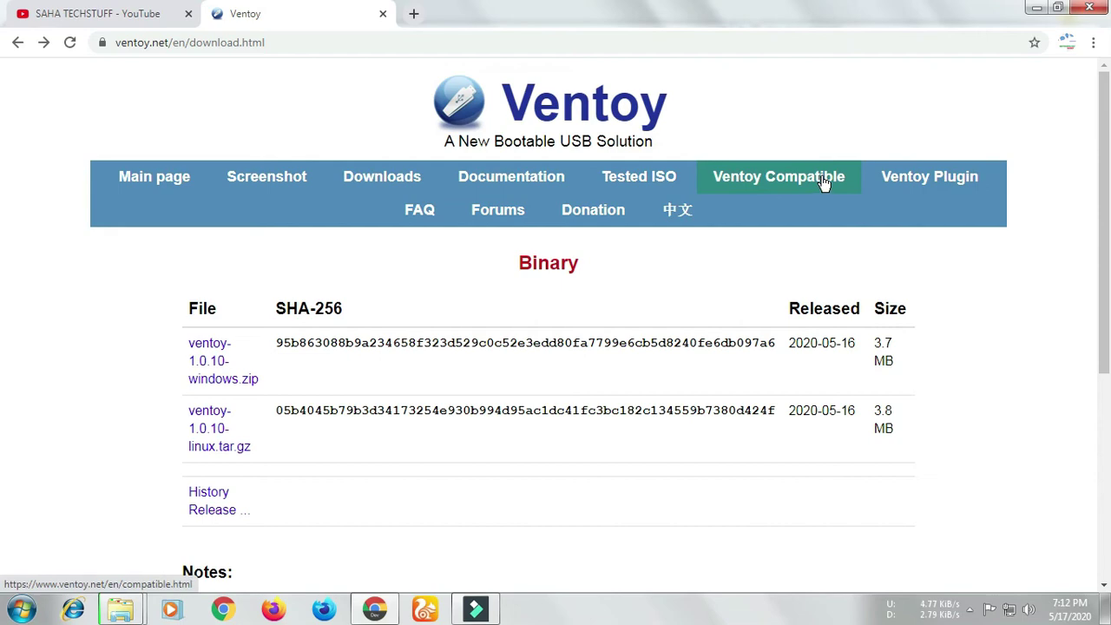
left_click(633, 177)
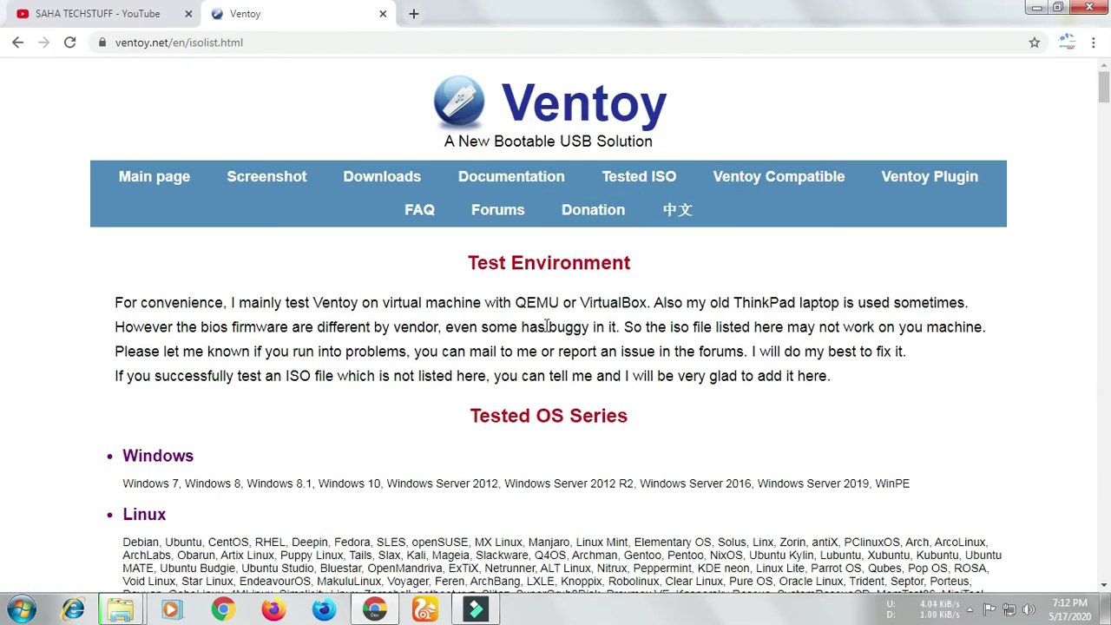
scroll(547, 323, "down", 1)
scroll(547, 323, "down", 5)
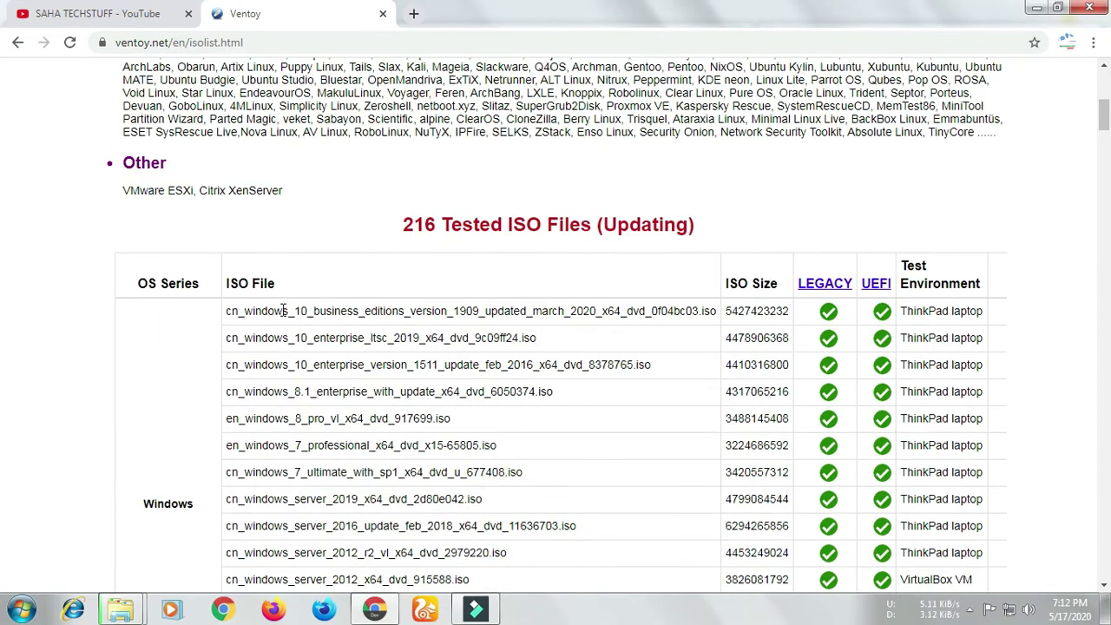
double_click(283, 310)
triple_click(283, 310)
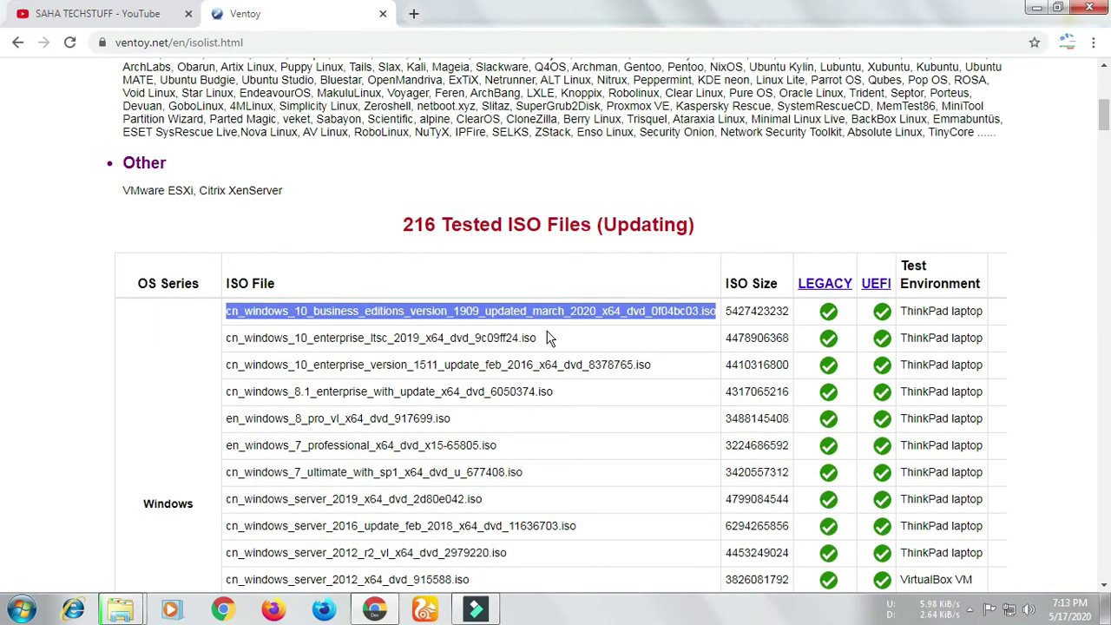
Examine the tested ISO table's Legacy and UEFI support columns and its Windows, WinPE and Debian entries.
mouse_move(827, 288)
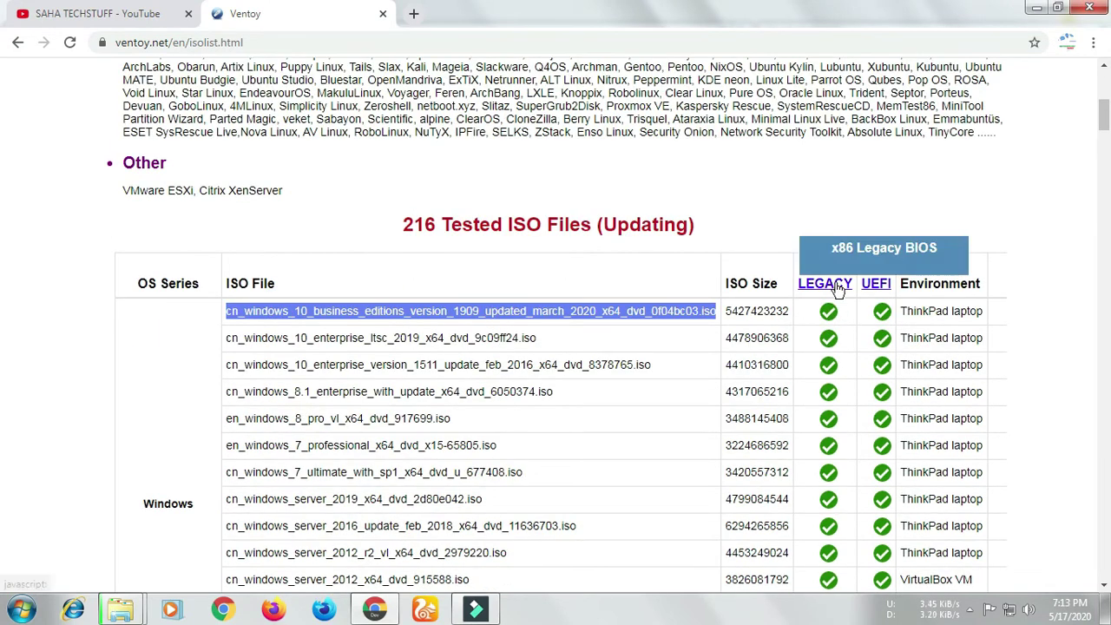
mouse_move(879, 293)
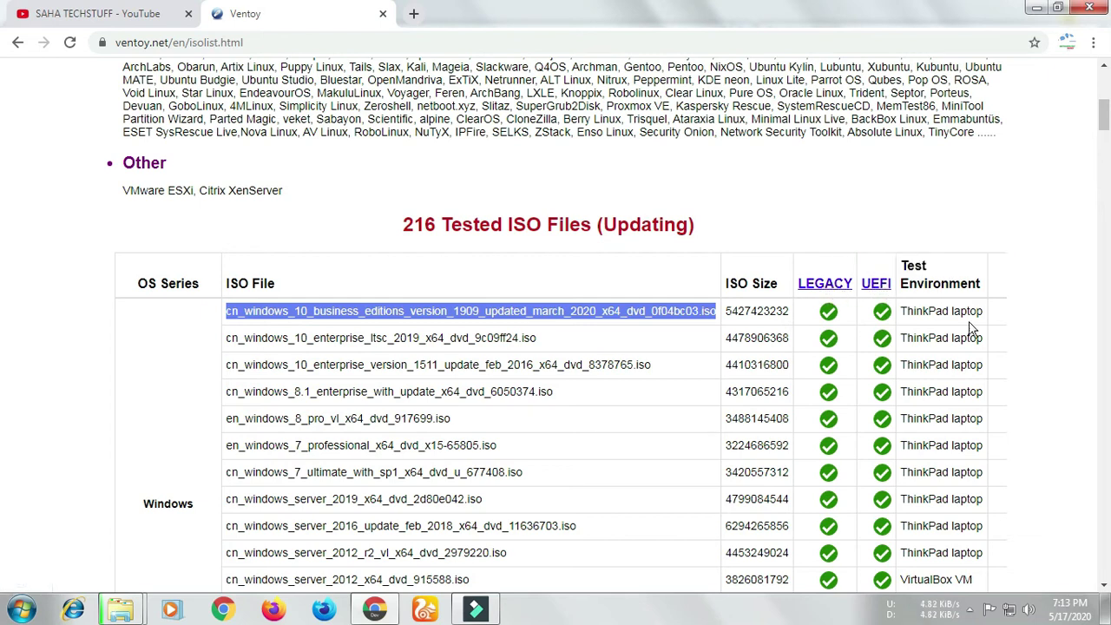
scroll(936, 335, "down", 1)
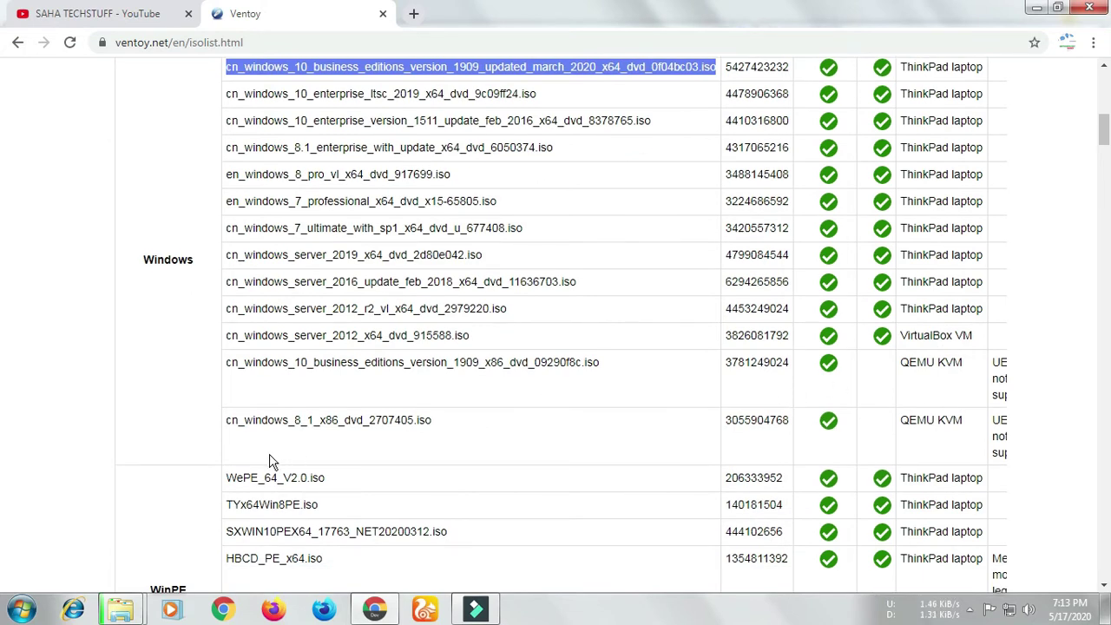
scroll(302, 413, "down", 4)
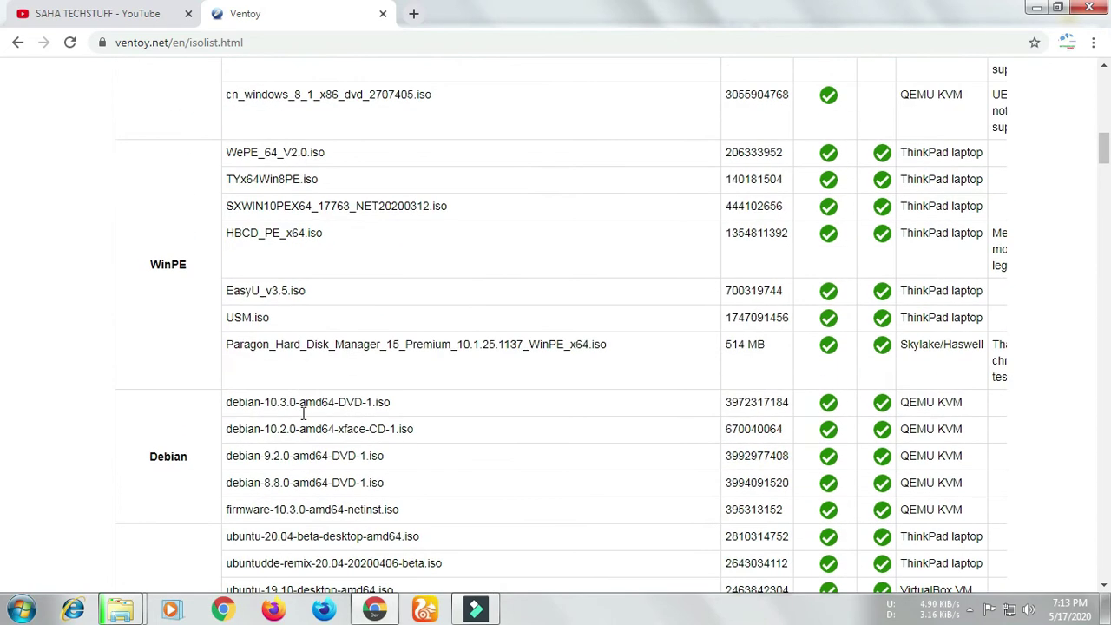
triple_click(300, 405)
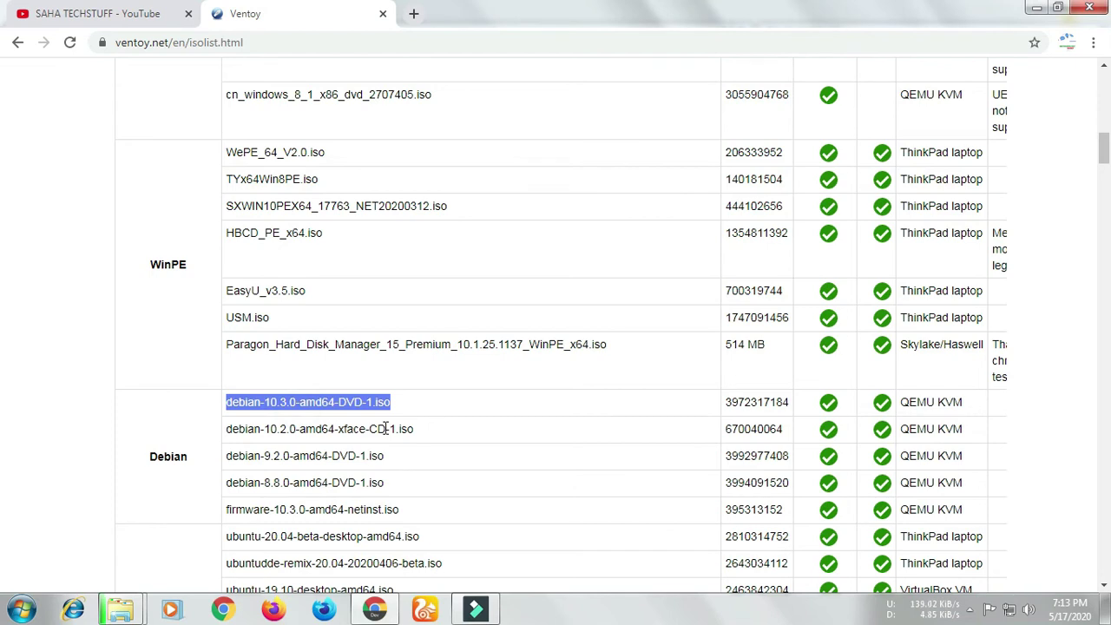
scroll(386, 428, "down", 2)
scroll(387, 426, "up", 7)
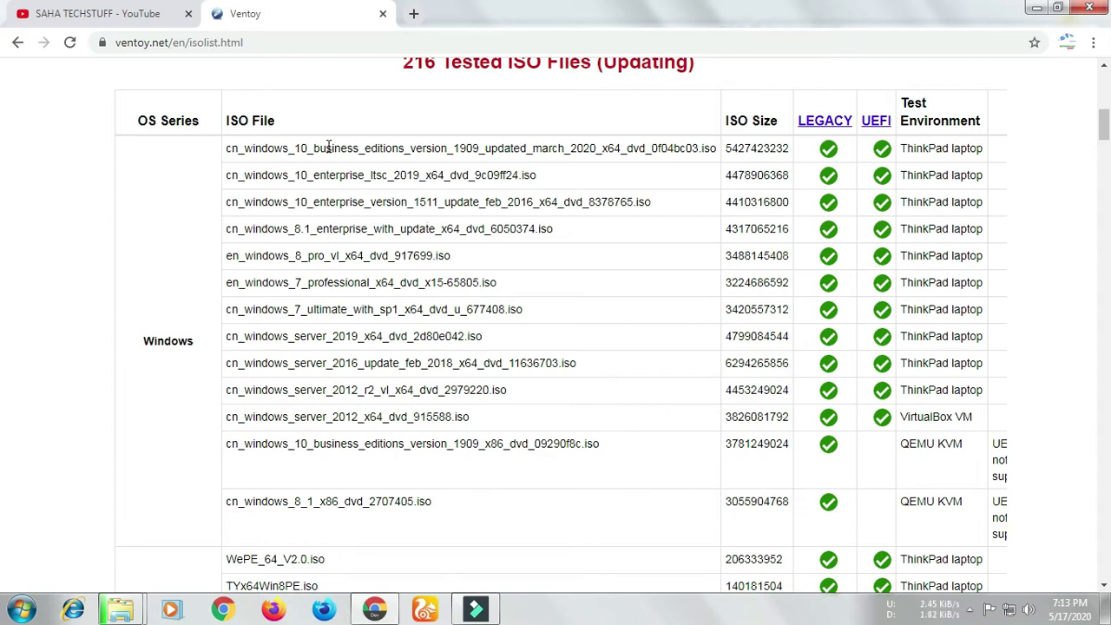
Look through the tested Linux ISO entries from Ubuntu to Arch and review the Tested OS Series summary.
scroll(431, 535, "down", 10)
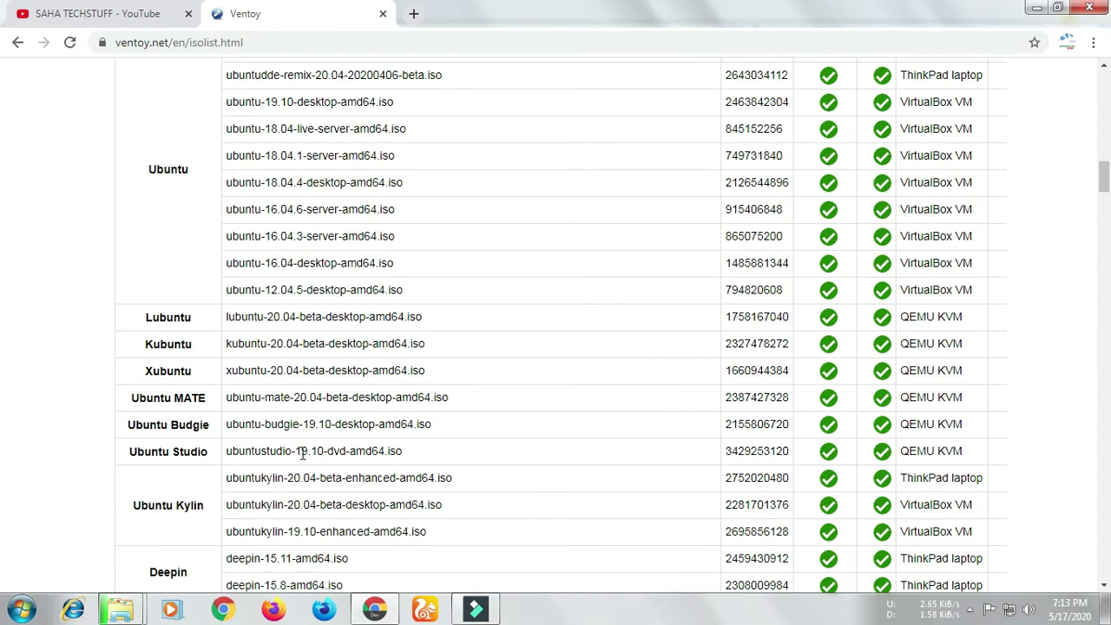
scroll(303, 454, "down", 3)
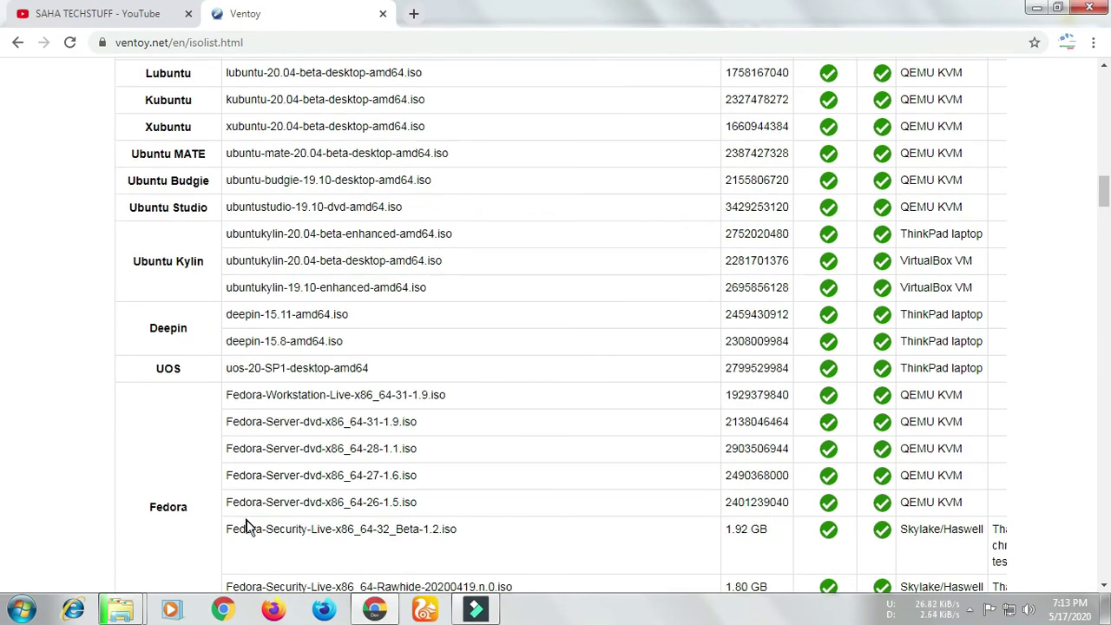
scroll(171, 521, "down", 4)
scroll(178, 529, "down", 5)
scroll(191, 448, "down", 5)
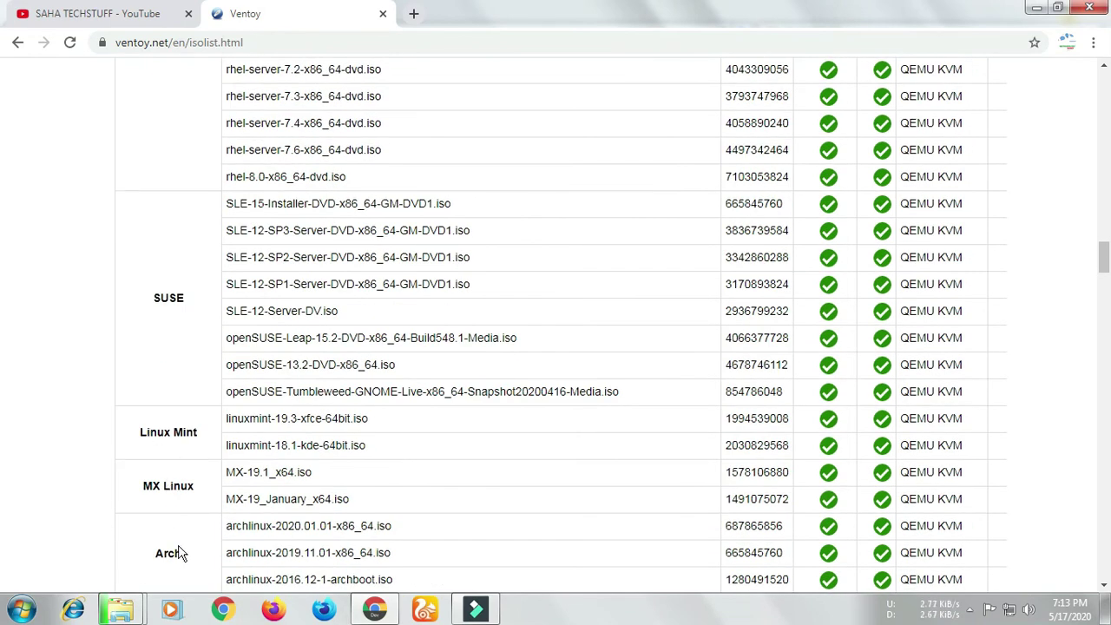
scroll(178, 553, "down", 3)
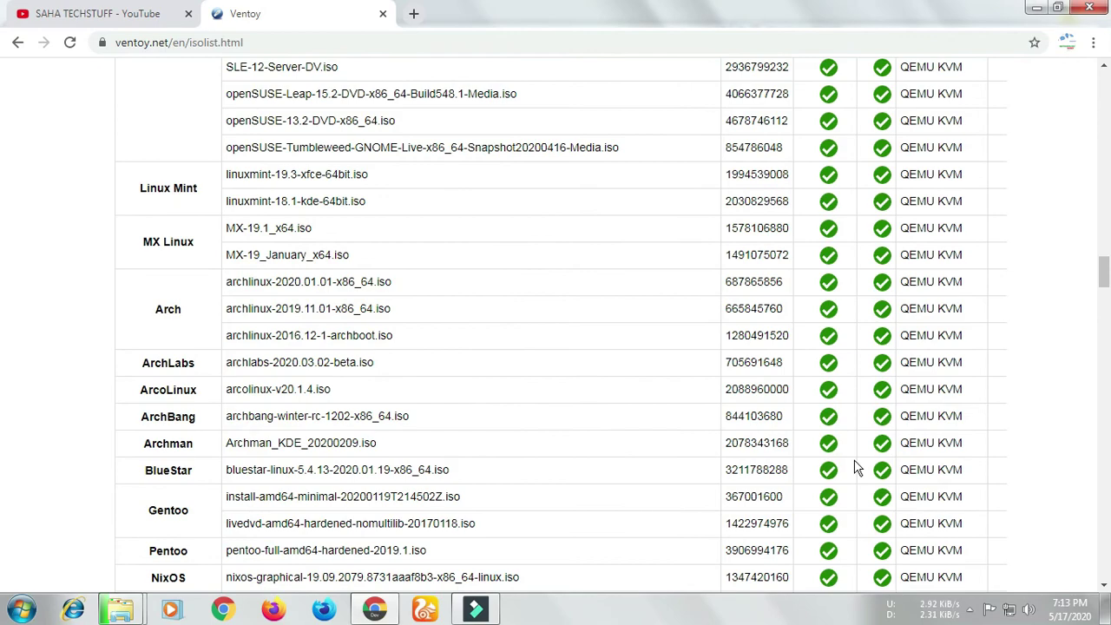
scroll(558, 470, "up", 20)
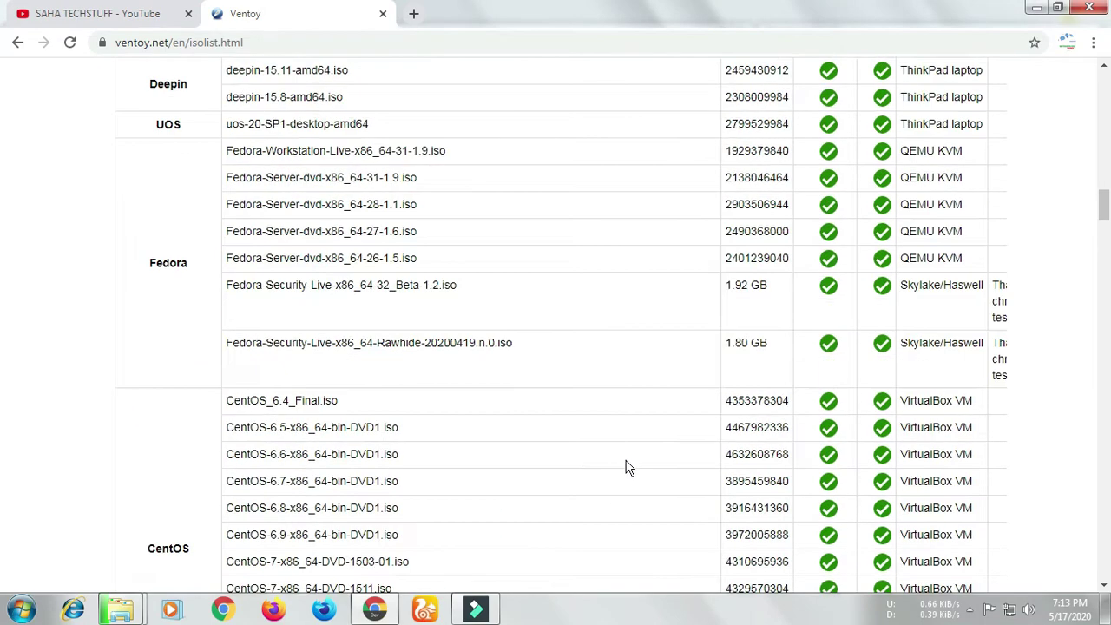
scroll(683, 466, "up", 10)
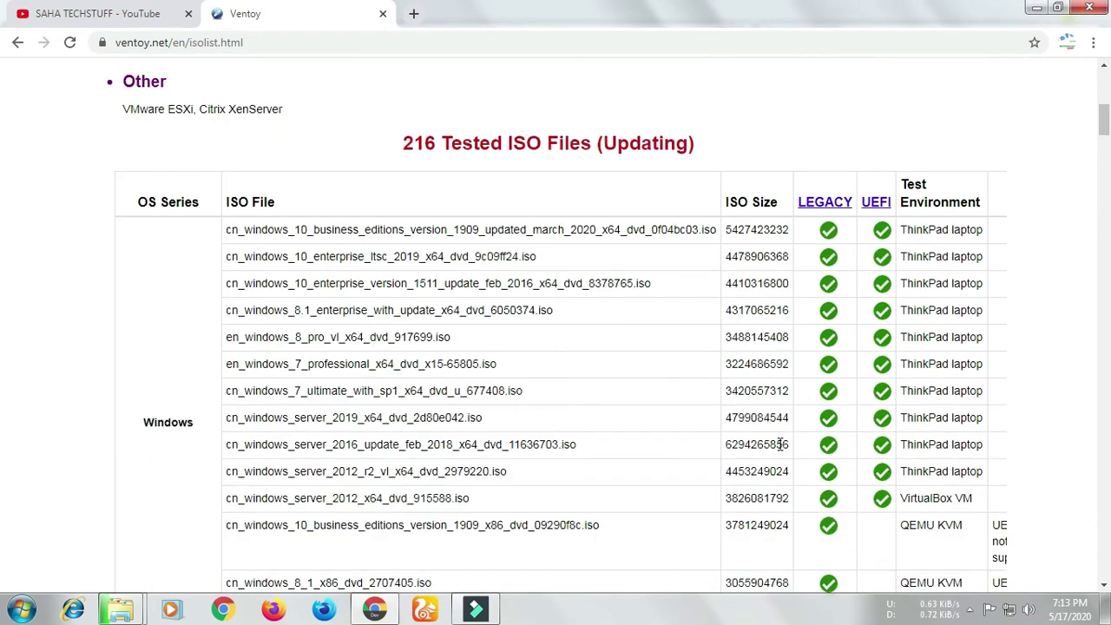
scroll(313, 141, "up", 3)
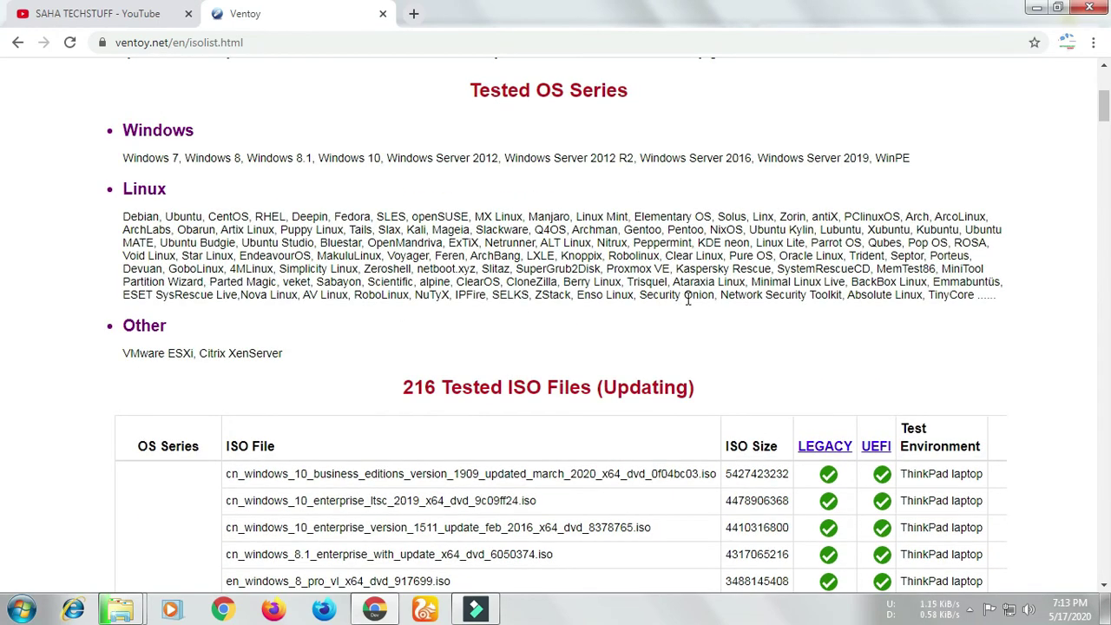
scroll(688, 298, "up", 4)
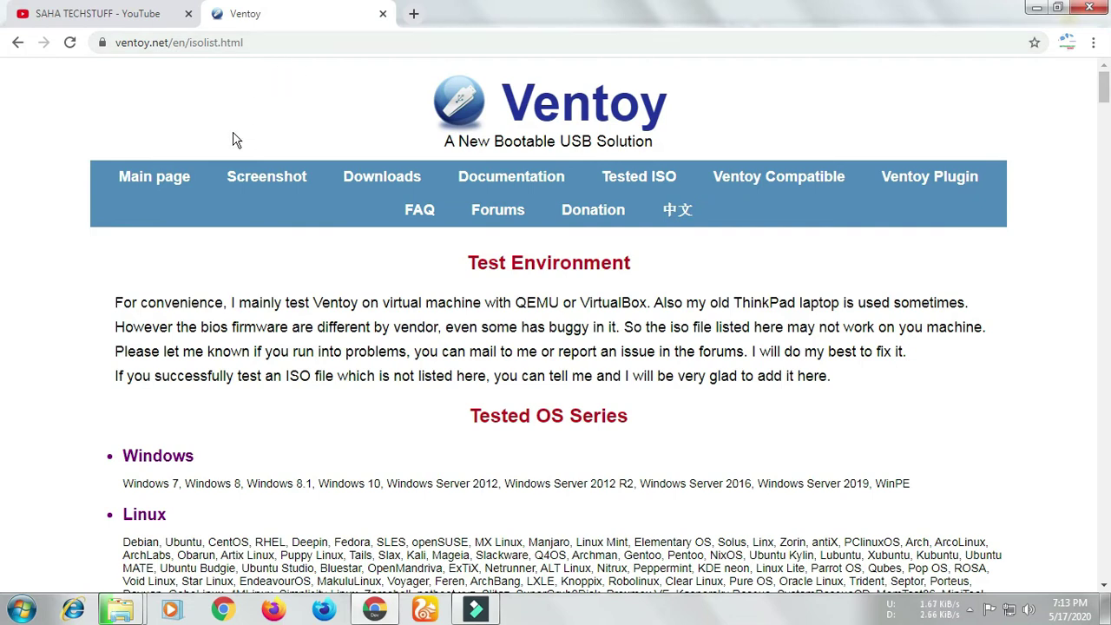
Go to the Ventoy site's main page and read its description and feature list.
left_click(165, 179)
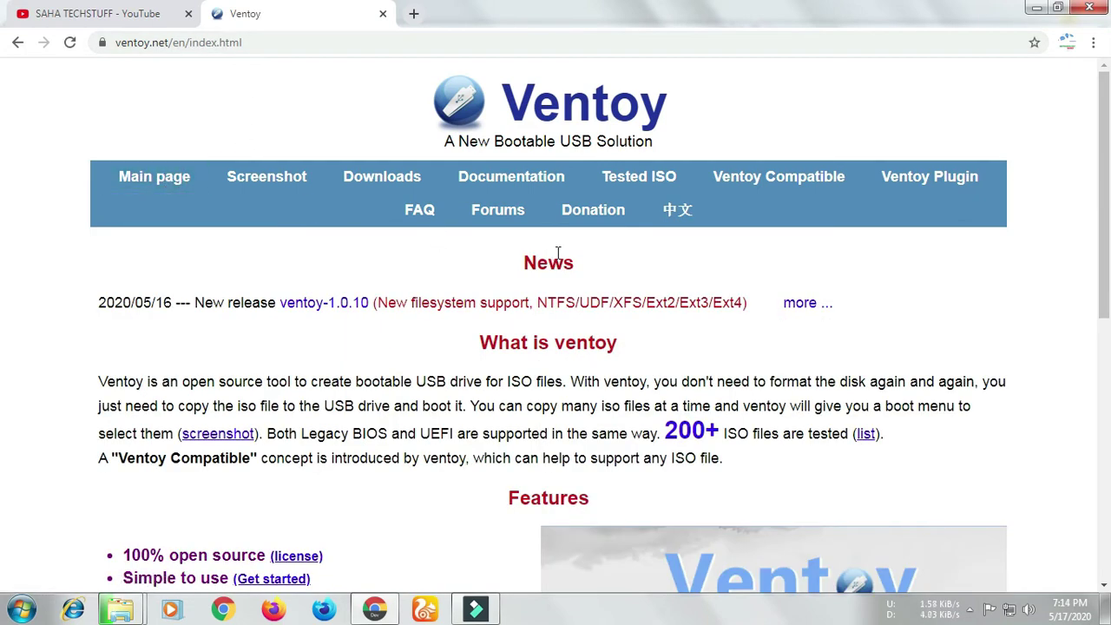
scroll(645, 297, "down", 3)
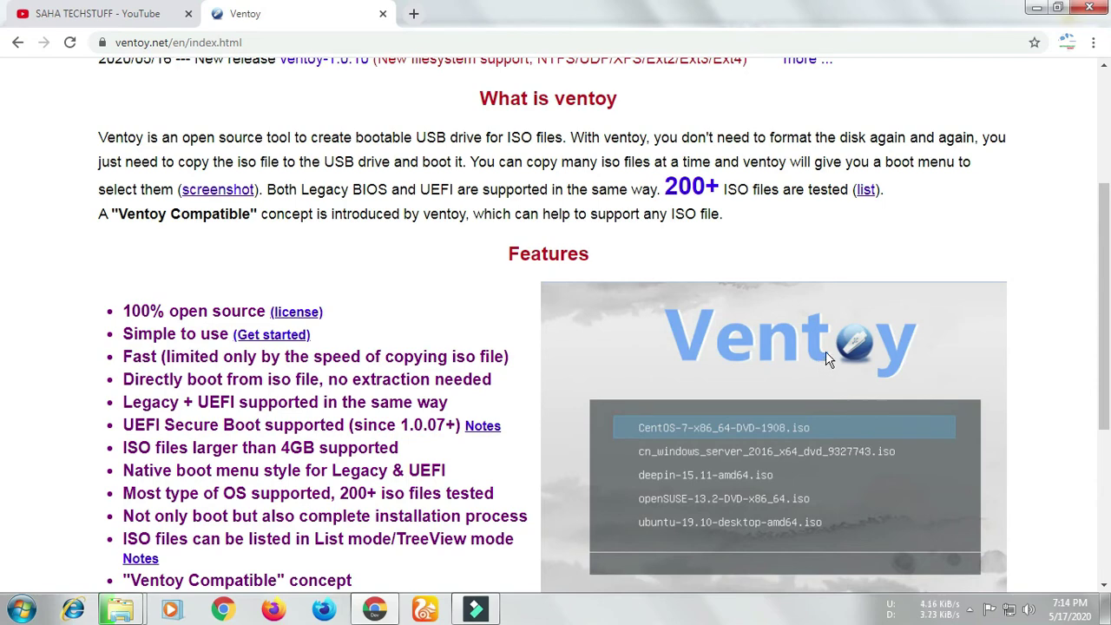
scroll(832, 348, "down", 1)
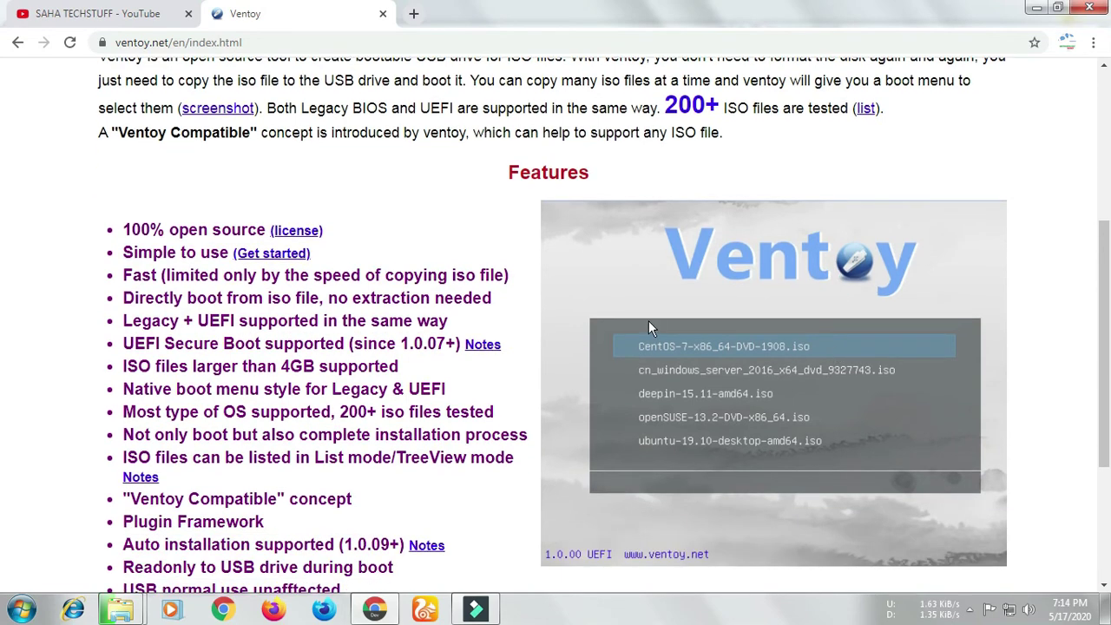
scroll(744, 333, "down", 2)
scroll(608, 278, "up", 6)
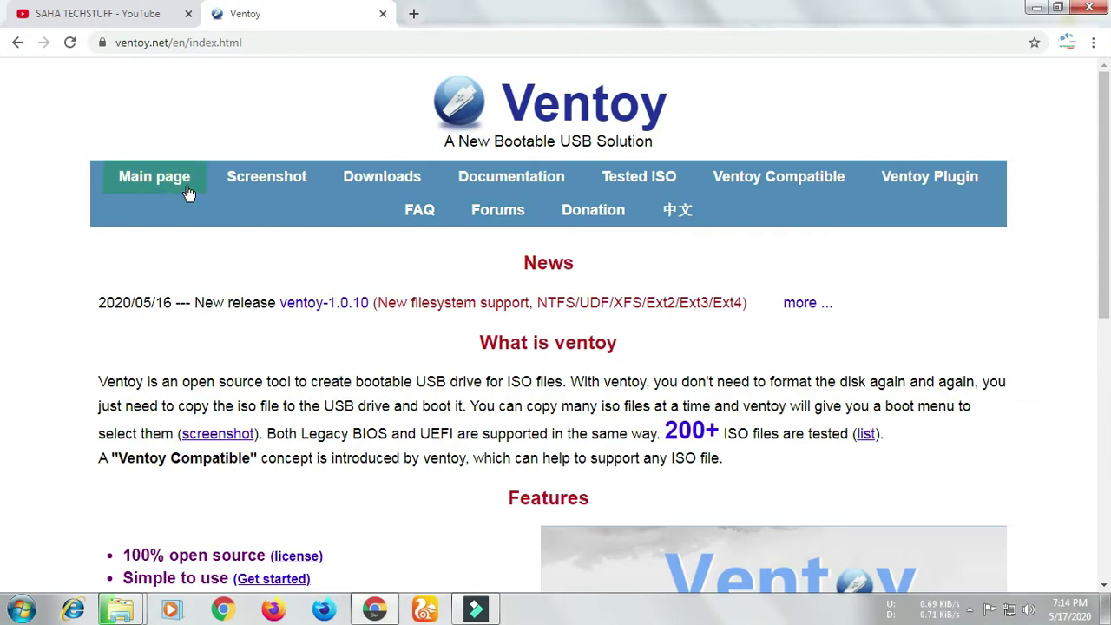
Open the Ventoy site's Screenshot page and examine the sample BIOS and UEFI boot menus.
left_click(267, 178)
scroll(657, 316, "down", 2)
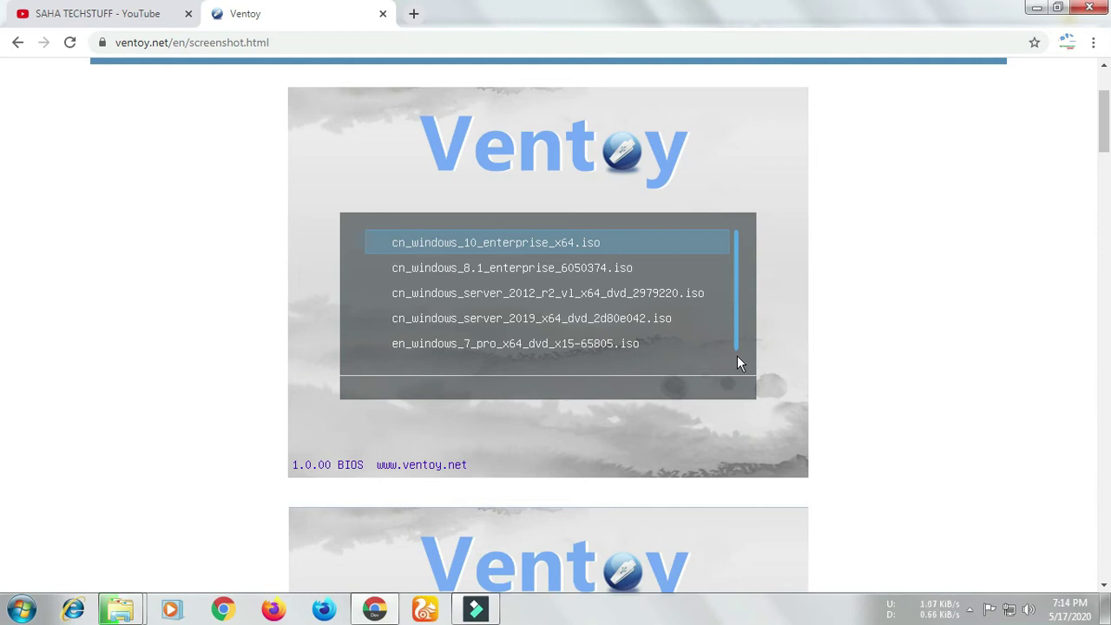
scroll(737, 356, "down", 6)
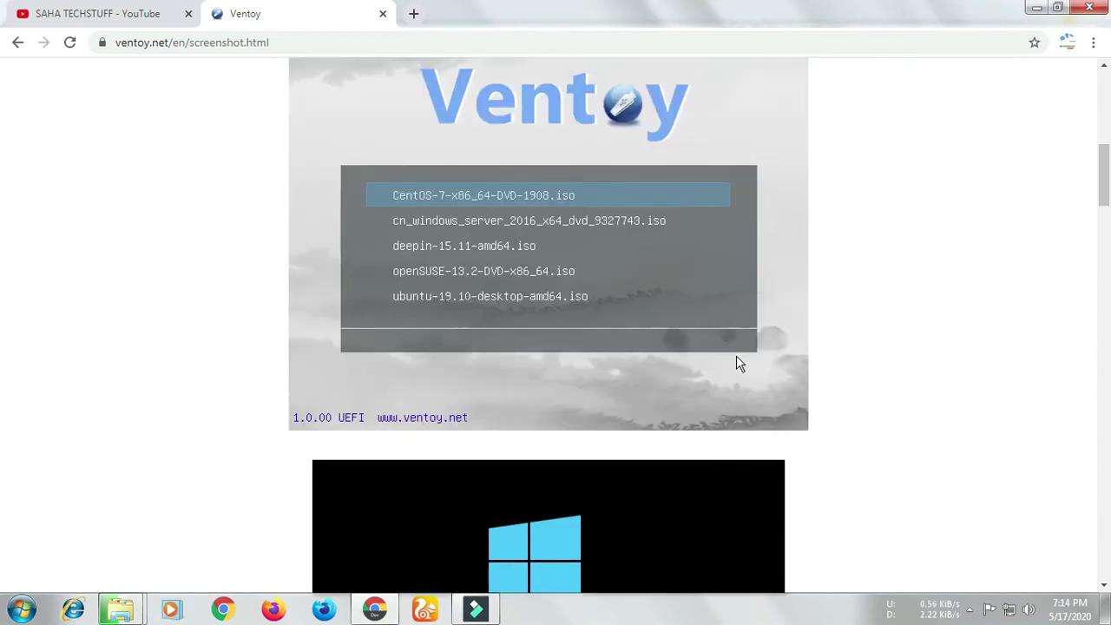
scroll(736, 364, "up", 8)
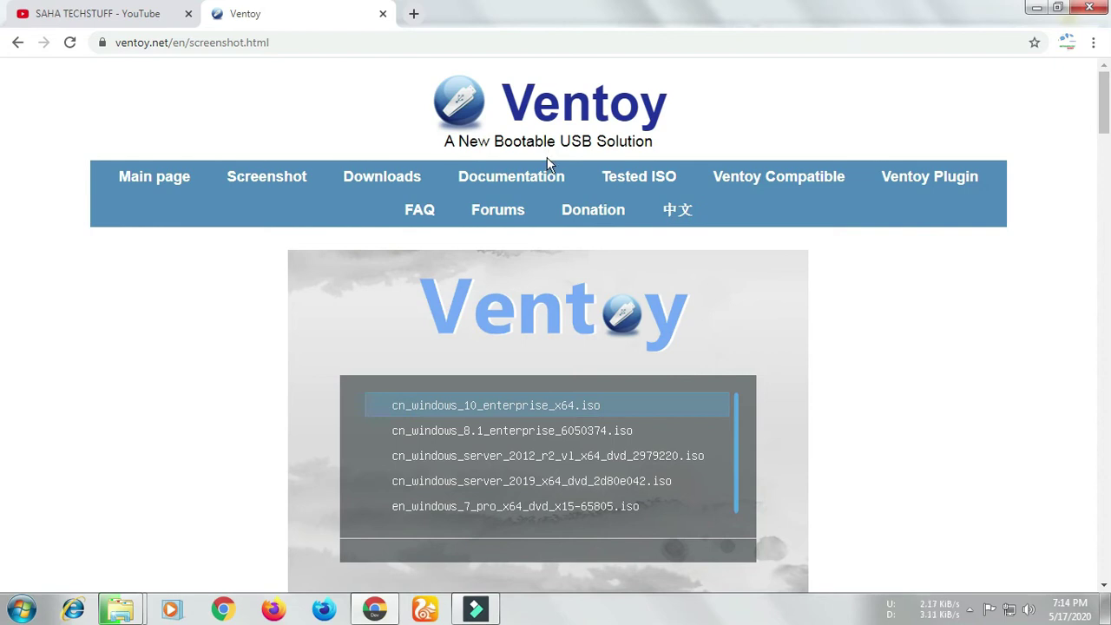
mouse_move(82, 15)
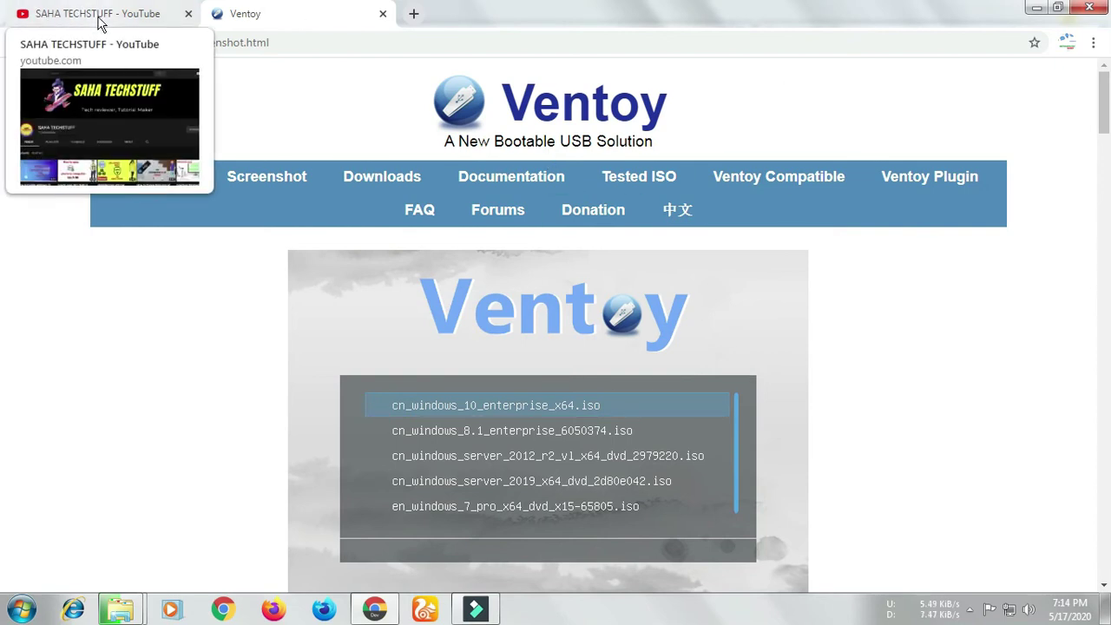
Switch back to the Ventoy (J:) folder, refresh its contents and minimize its window.
left_click(1037, 8)
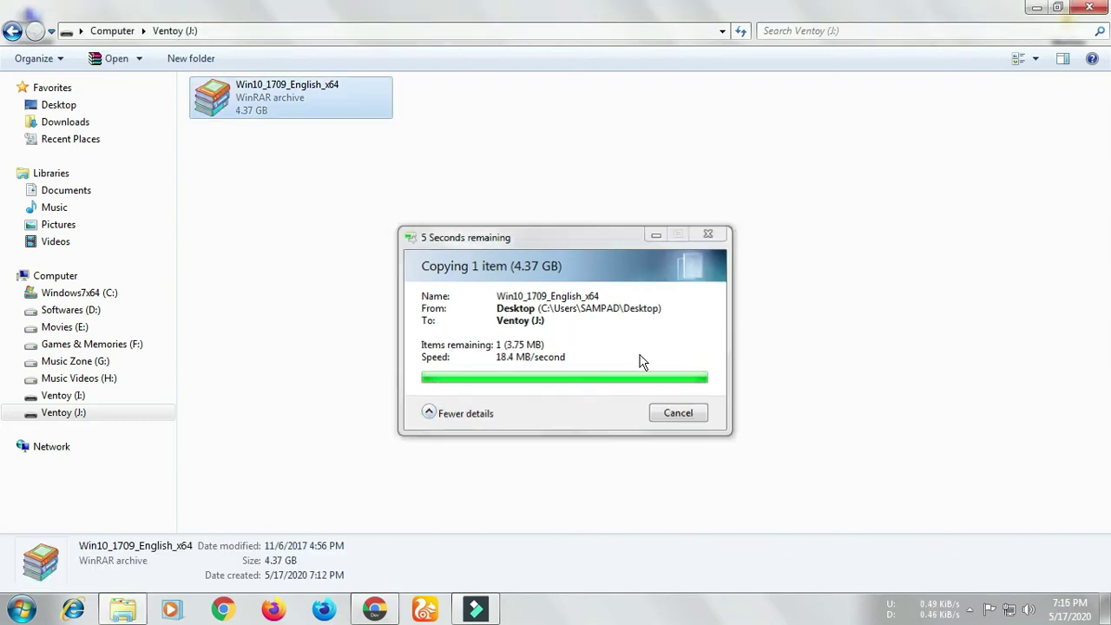
right_click(615, 220)
left_click(669, 287)
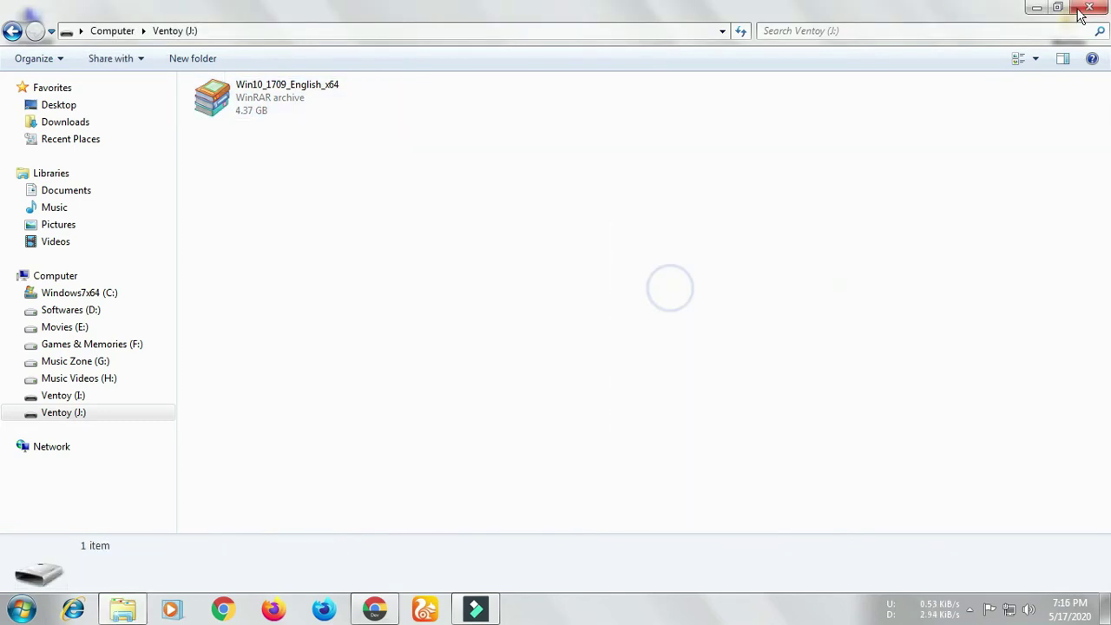
left_click(1035, 9)
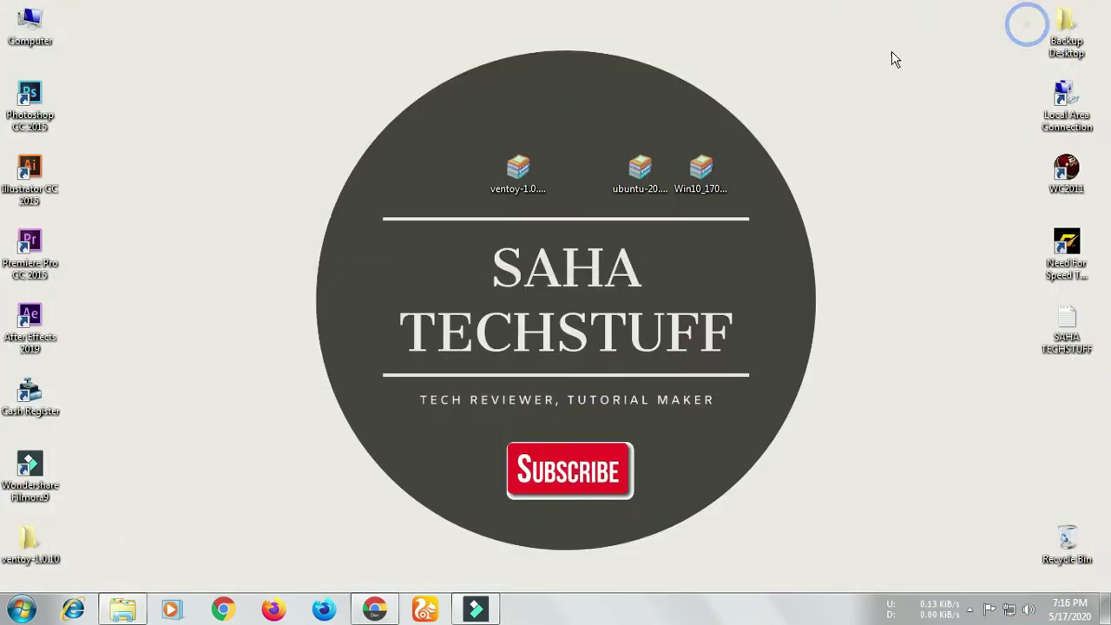
Copy the ubuntu-20.04-desktop-amd64 image from the desktop to the Ventoy (J:) drive, expanding the progress details and minimizing the folder window.
right_click(648, 178)
left_click(699, 529)
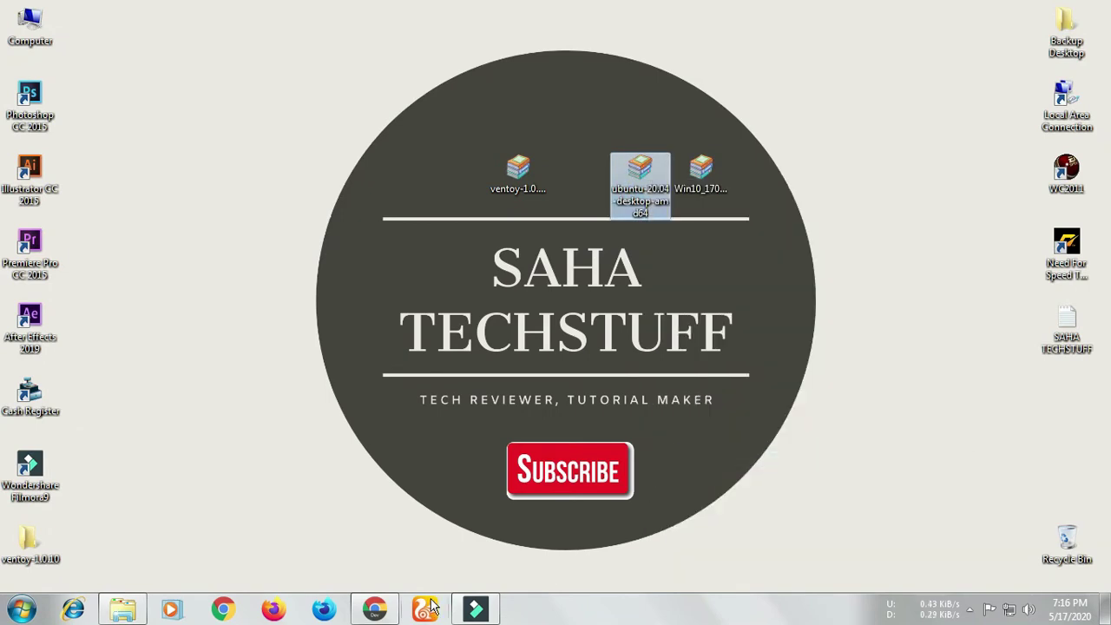
mouse_move(369, 614)
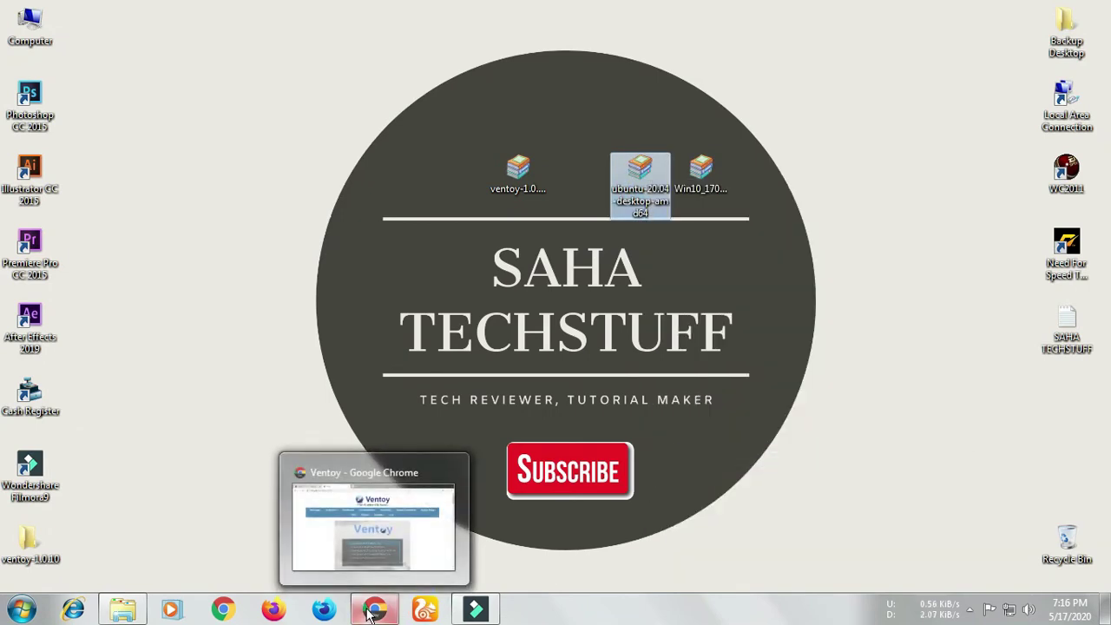
left_click(369, 614)
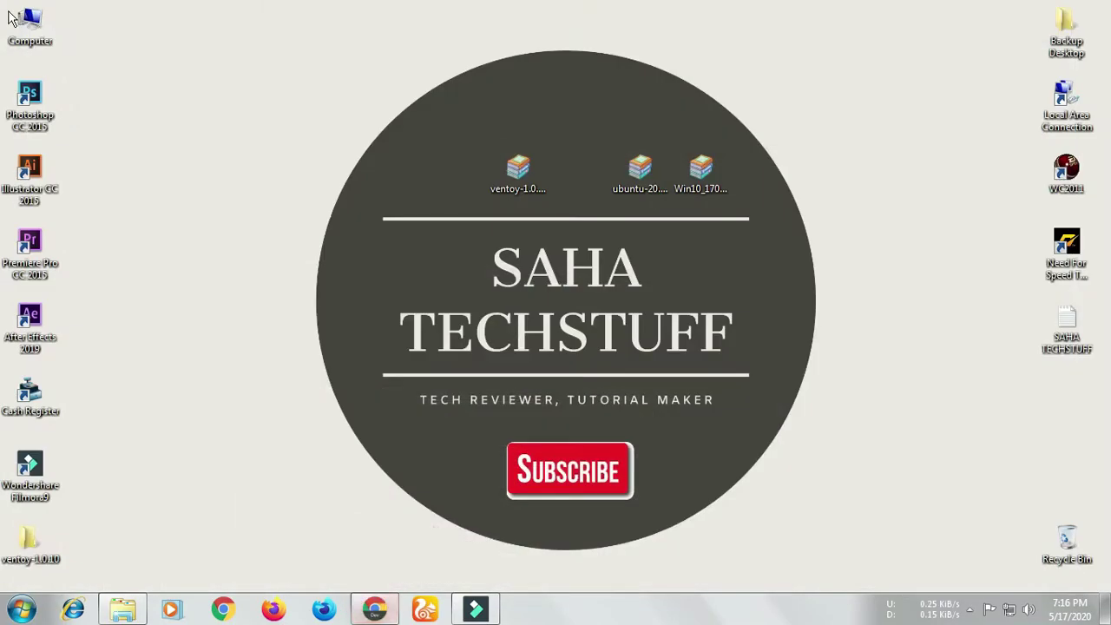
double_click(29, 21)
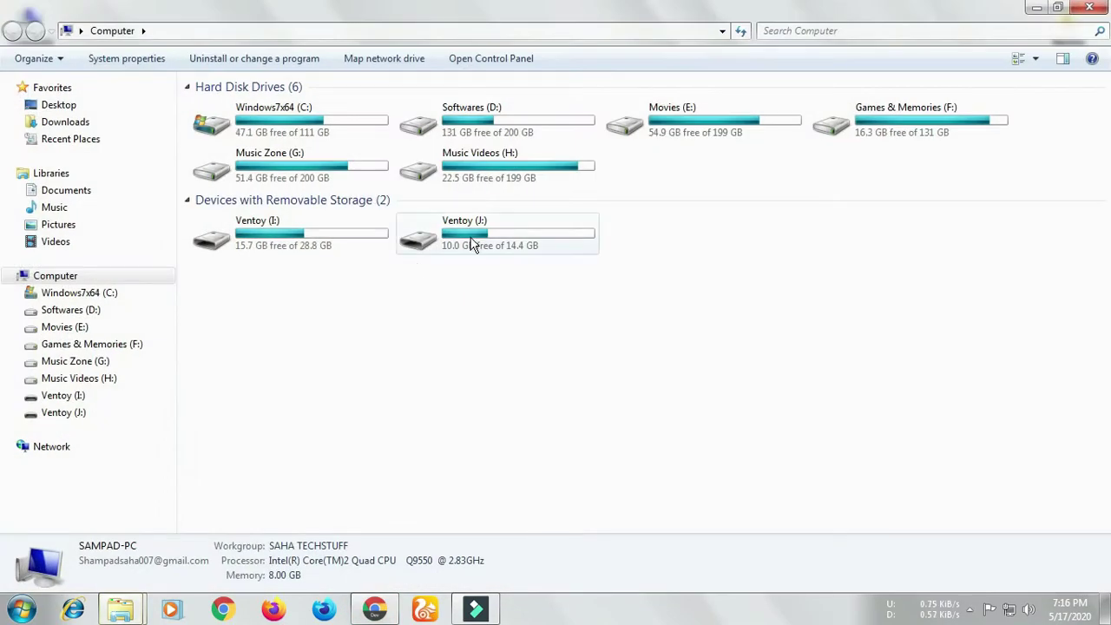
double_click(464, 236)
right_click(427, 143)
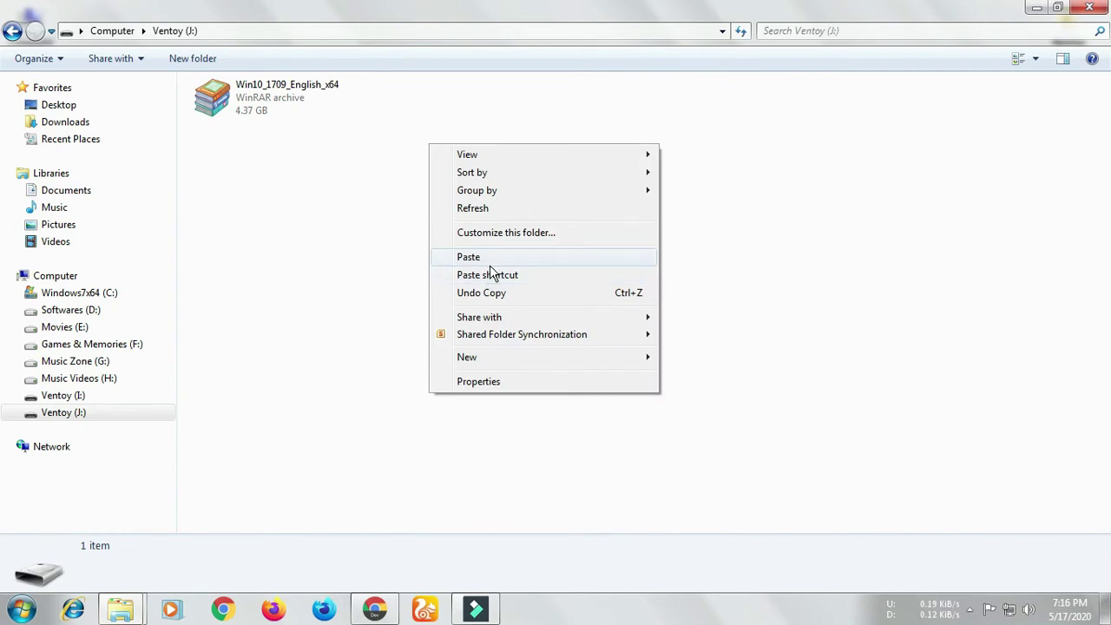
left_click(490, 262)
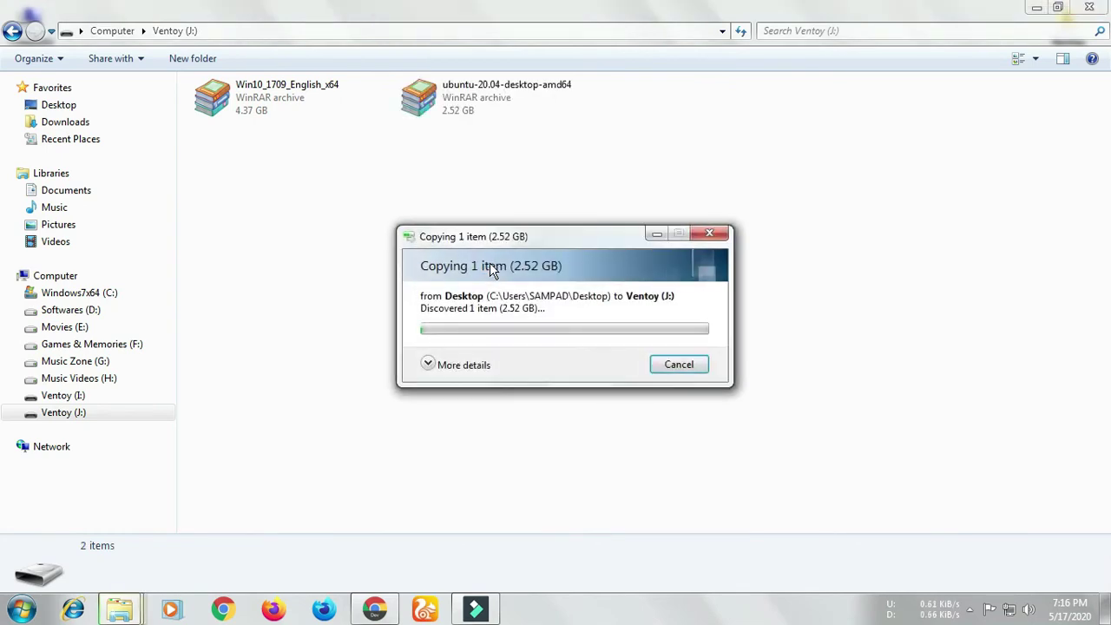
left_click(478, 366)
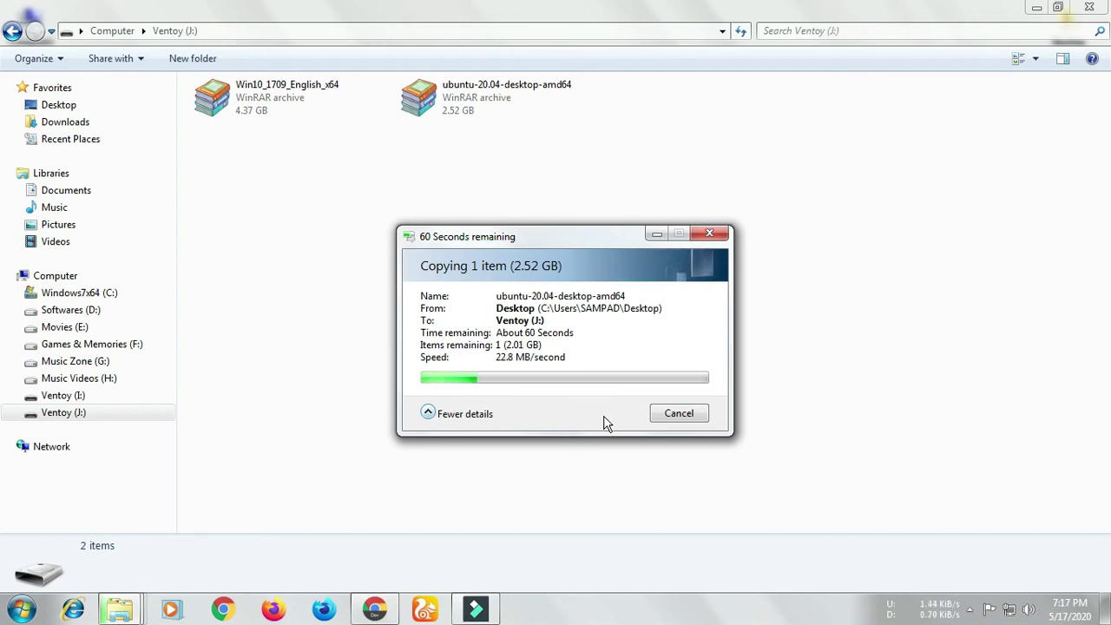
left_click(1042, 10)
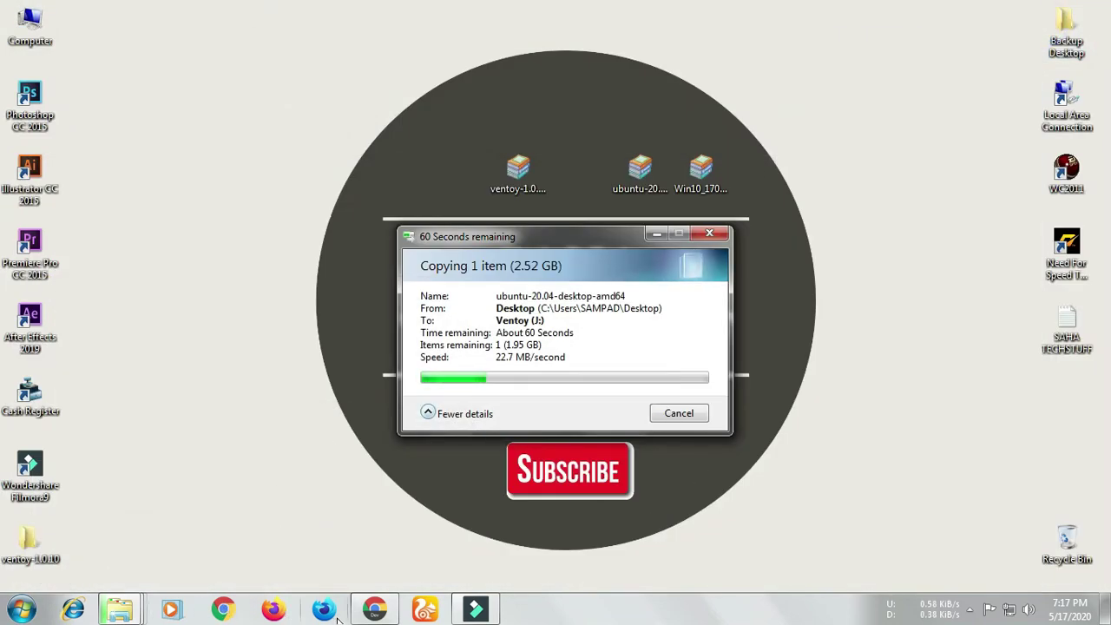
Switch to Chrome, view the SAHA TECHSTUFF YouTube channel's videos, return to the Ventoy page and minimize the browser.
left_click(375, 610)
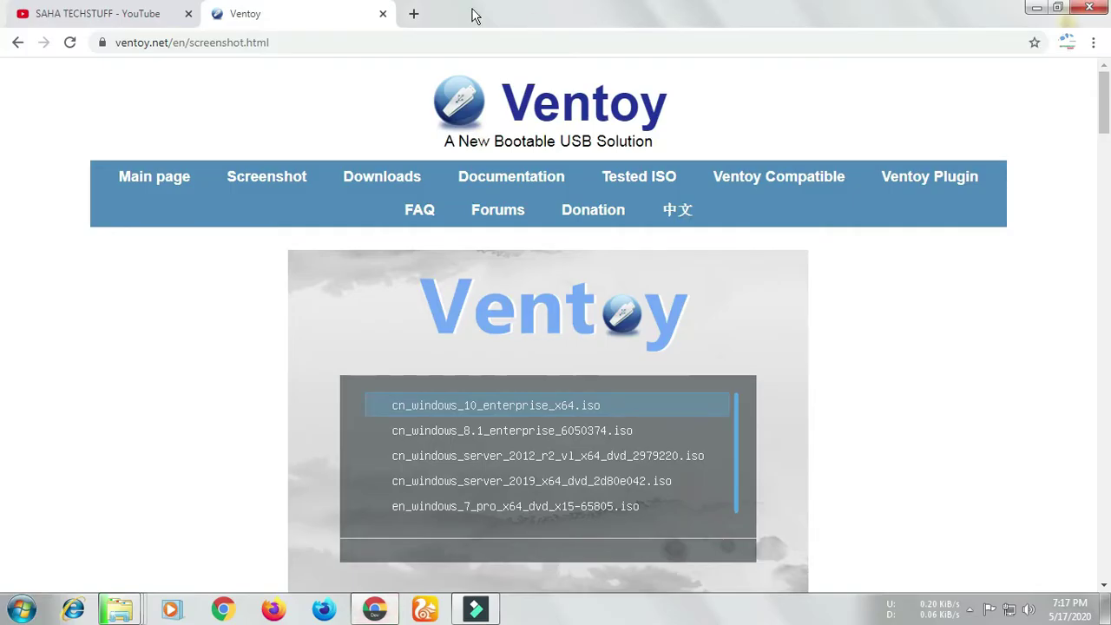
left_click(18, 14)
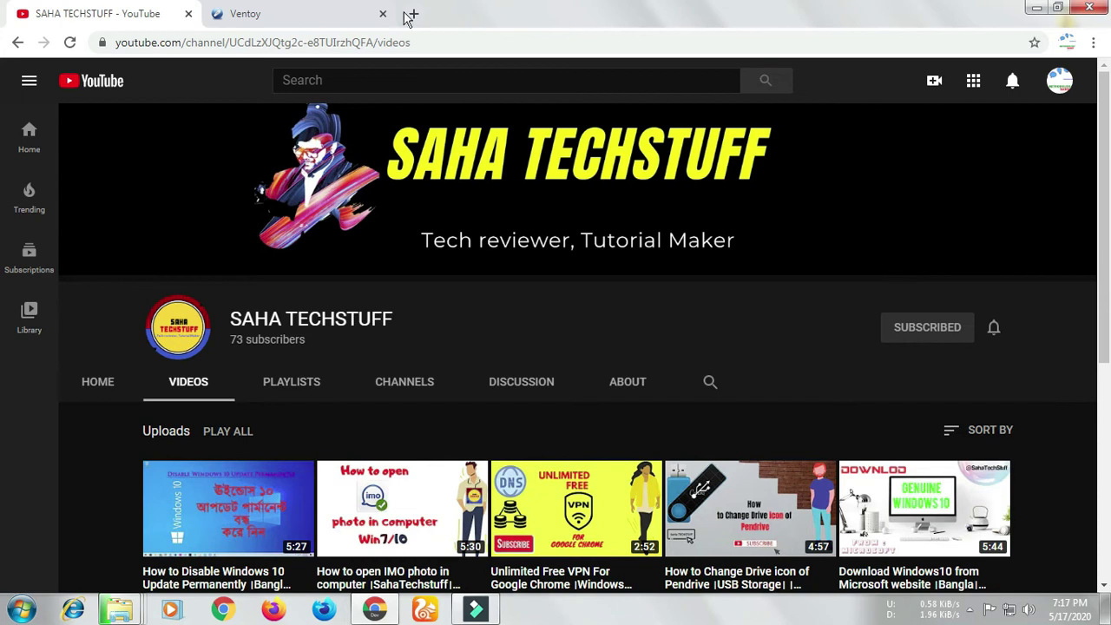
left_click(310, 14)
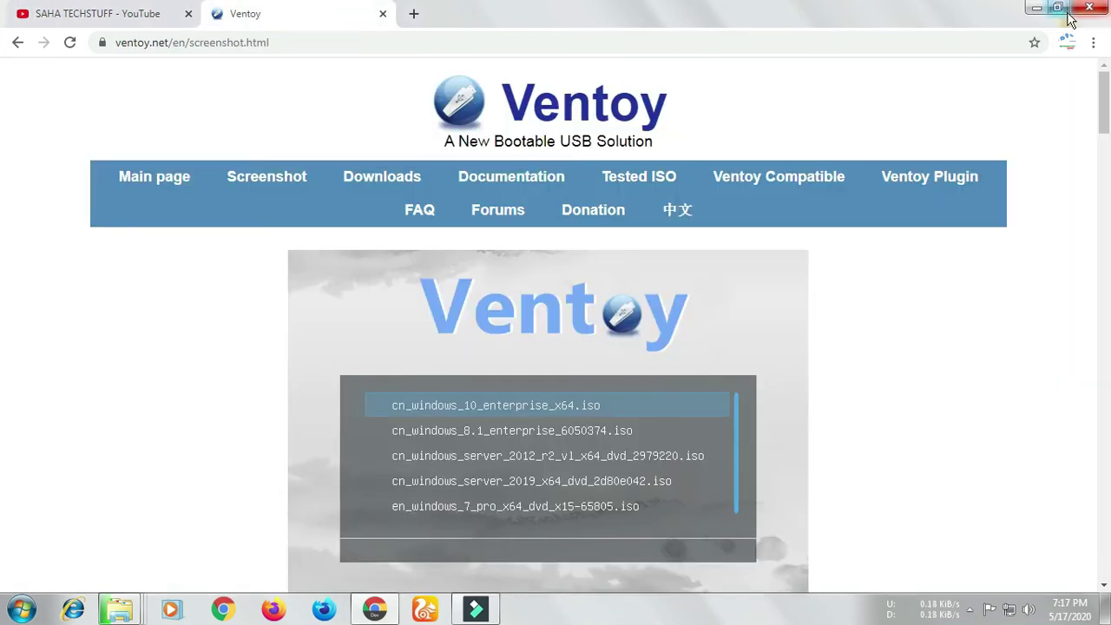
left_click(1037, 8)
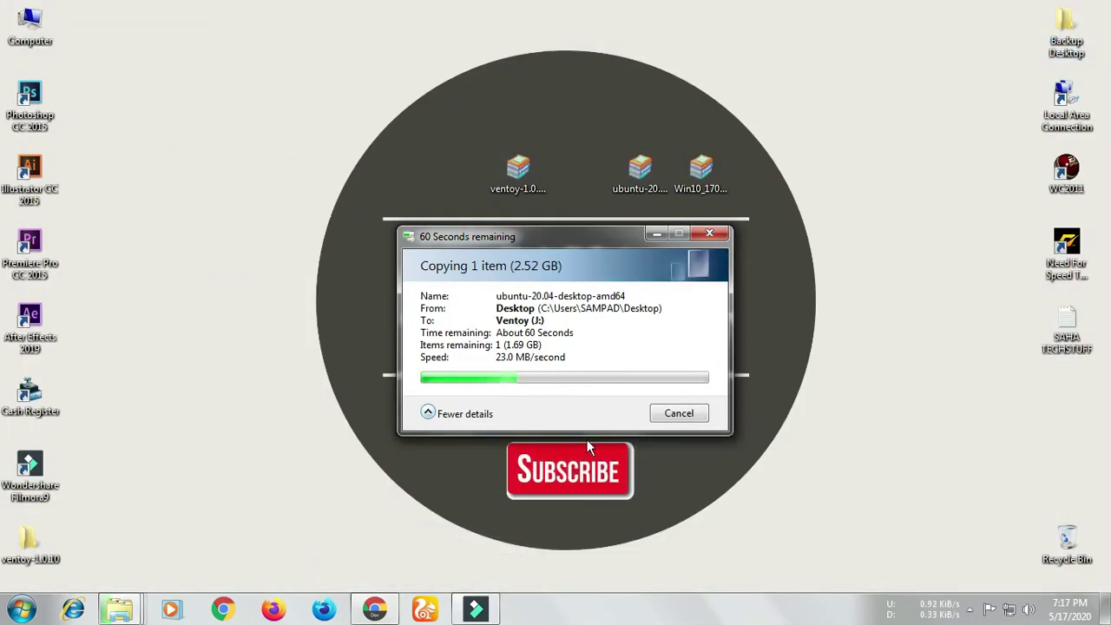